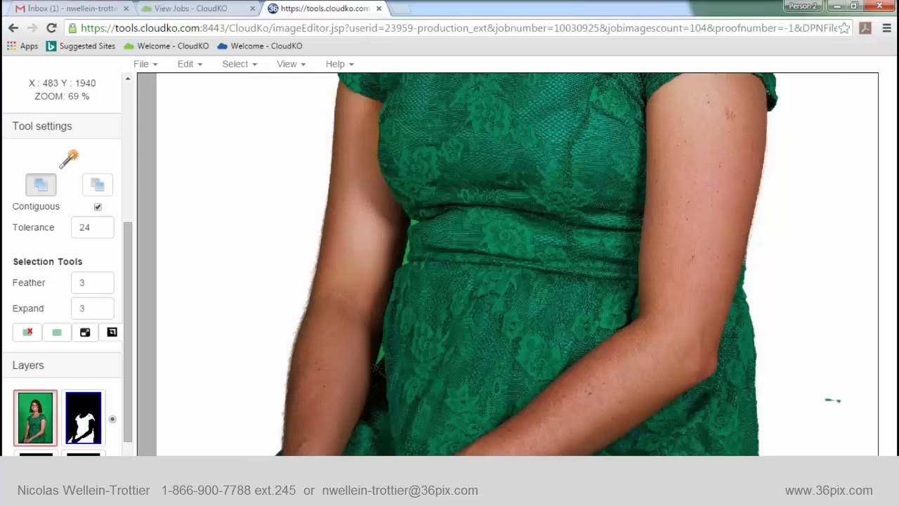
# - Select the two green background gaps between the arm and the dress with the Magic Wand and remove them
pyautogui.scroll(3, 386, 365)
pyautogui.scroll(3, 456, 337)
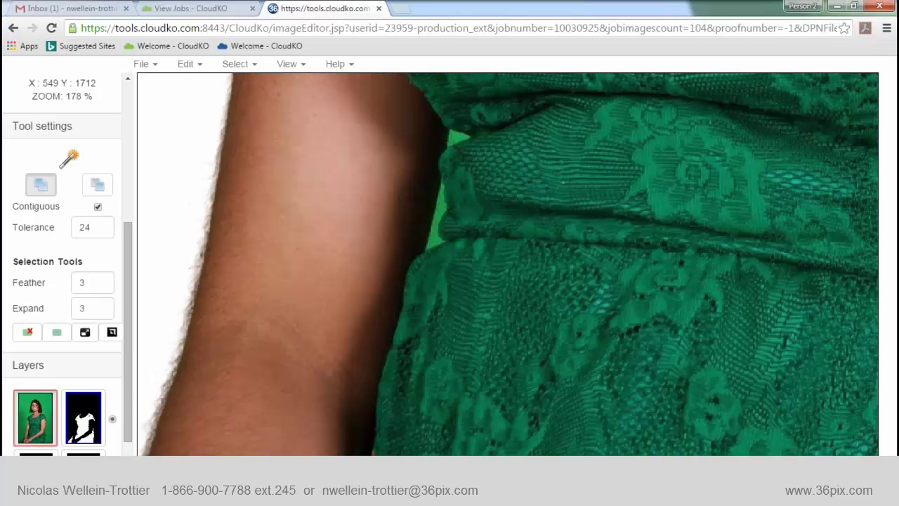
pyautogui.click(435, 225)
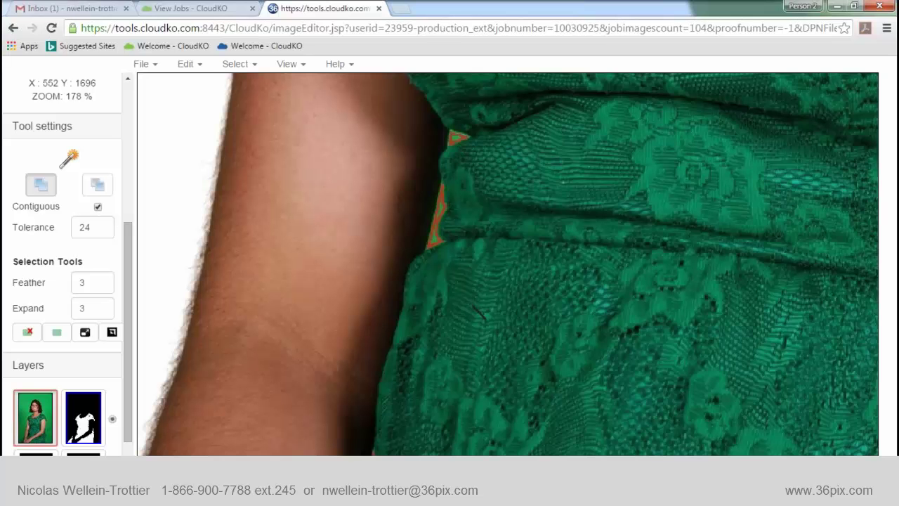
pyautogui.scroll(-2, 466, 305)
pyautogui.scroll(1, 383, 399)
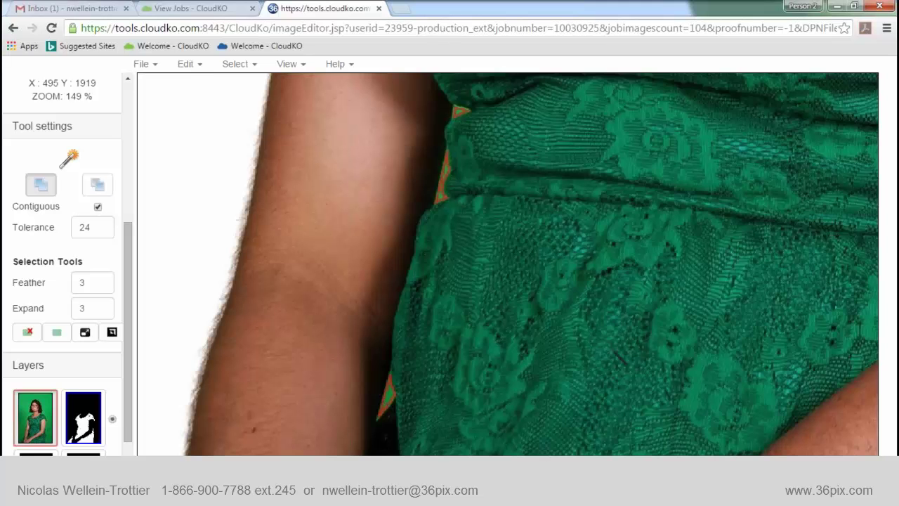
pyautogui.press('b')
pyautogui.scroll(-3, 599, 293)
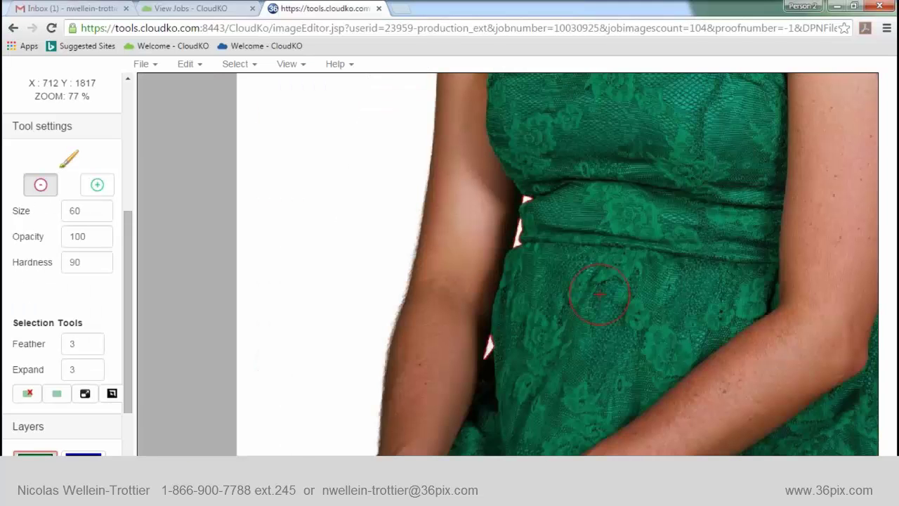
# - Erase the stray specks in the background around the woman in green with a size 80 brush and save the image
pyautogui.scroll(-3, 599, 293)
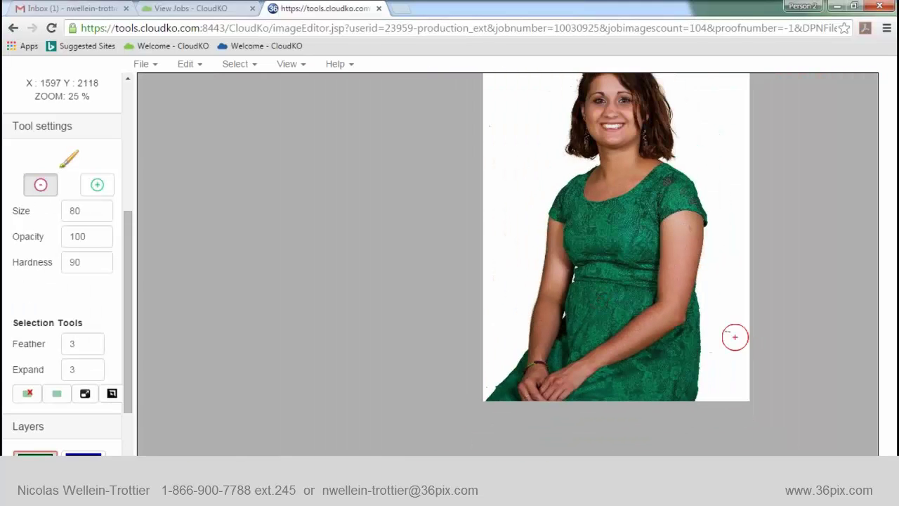
pyautogui.press(']')
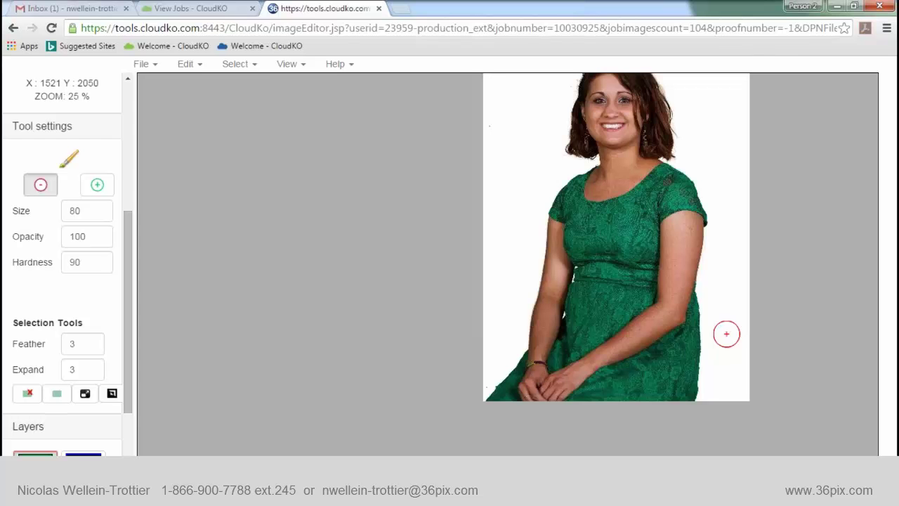
pyautogui.click(490, 130)
pyautogui.click(490, 377)
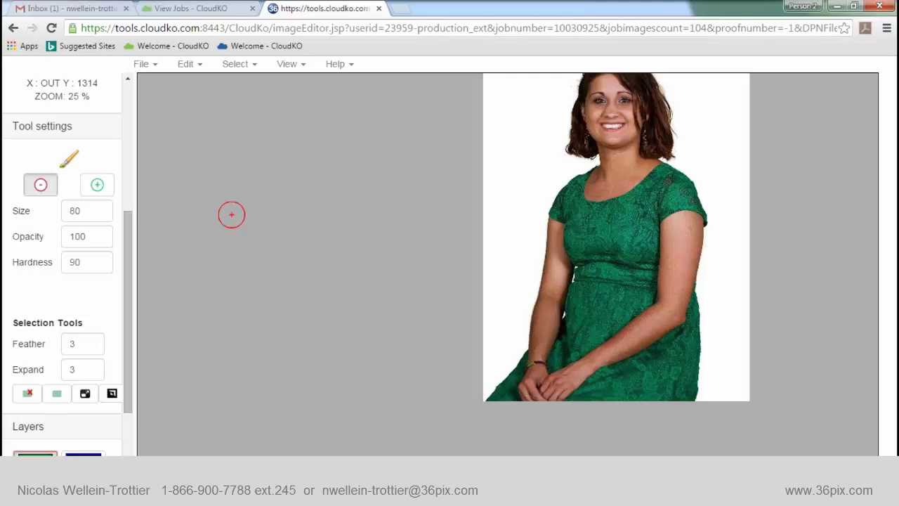
pyautogui.hotkey('ctrl', 's')
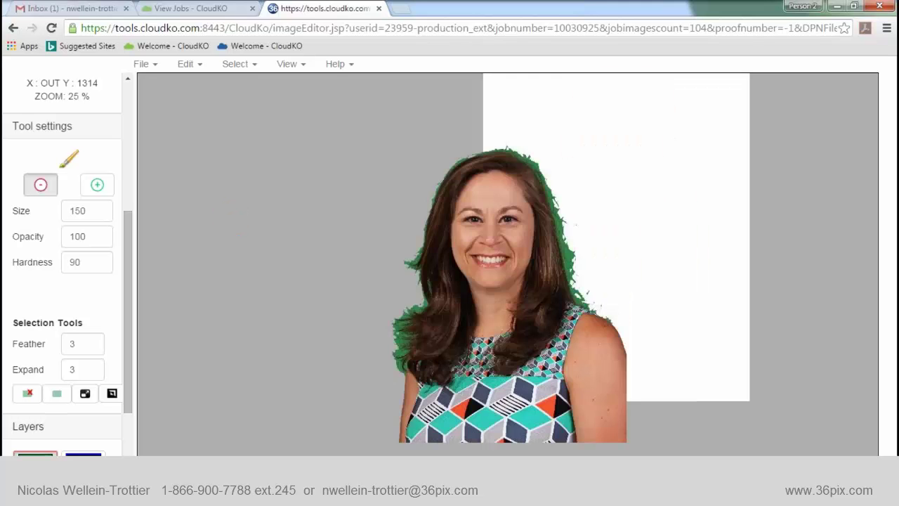
# - Erase the green fringe around the woman's hair with a size 150 brush and the remnants above her shoulder with size 80
pyautogui.moveTo(390, 364)
pyautogui.mouseDown()
pyautogui.moveTo(413, 316)
pyautogui.moveTo(426, 194)
pyautogui.moveTo(498, 156)
pyautogui.moveTo(561, 236)
pyautogui.moveTo(572, 273)
pyautogui.mouseUp()
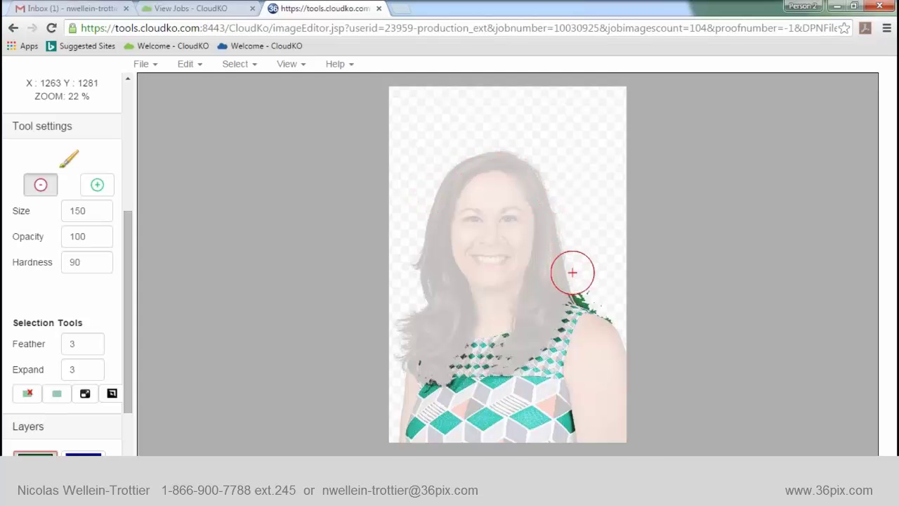
pyautogui.scroll(5, 603, 304)
pyautogui.press('[')
pyautogui.press('[')
pyautogui.press('[')
pyautogui.press('[')
pyautogui.press('[')
pyautogui.press('[')
pyautogui.click(632, 339)
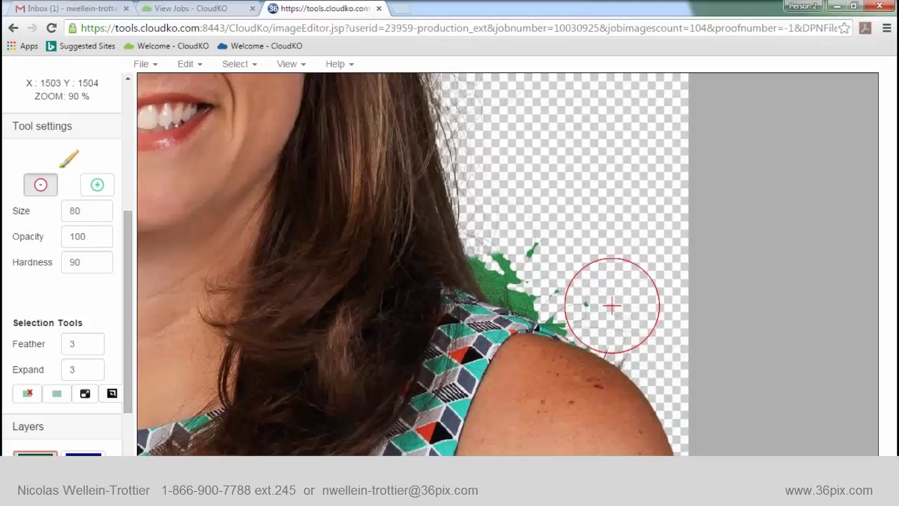
pyautogui.moveTo(612, 305)
pyautogui.mouseDown()
pyautogui.moveTo(506, 257)
pyautogui.moveTo(421, 201)
pyautogui.mouseUp()
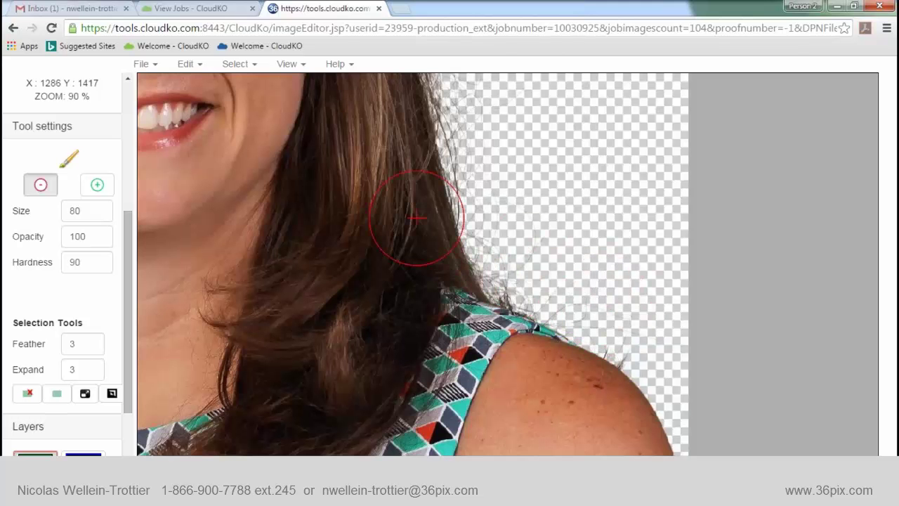
pyautogui.scroll(-1, 421, 200)
pyautogui.scroll(-3, 596, 331)
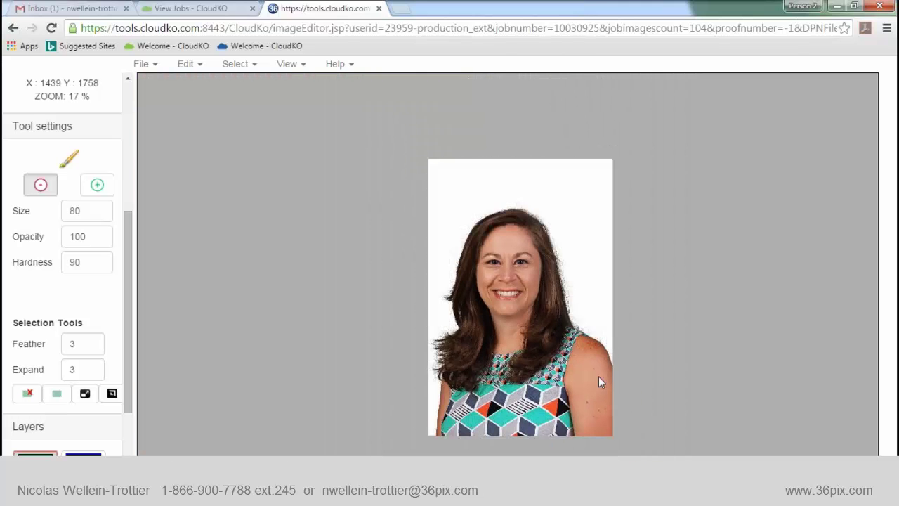
# - Finish the last image, proceed to the viewer, and exit the job, choosing not to return to it
pyautogui.press('pagedown')
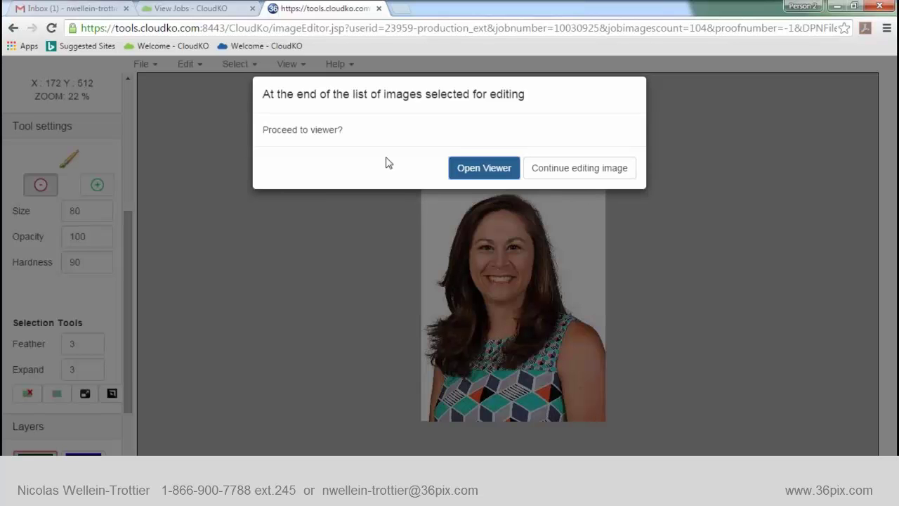
pyautogui.click(476, 169)
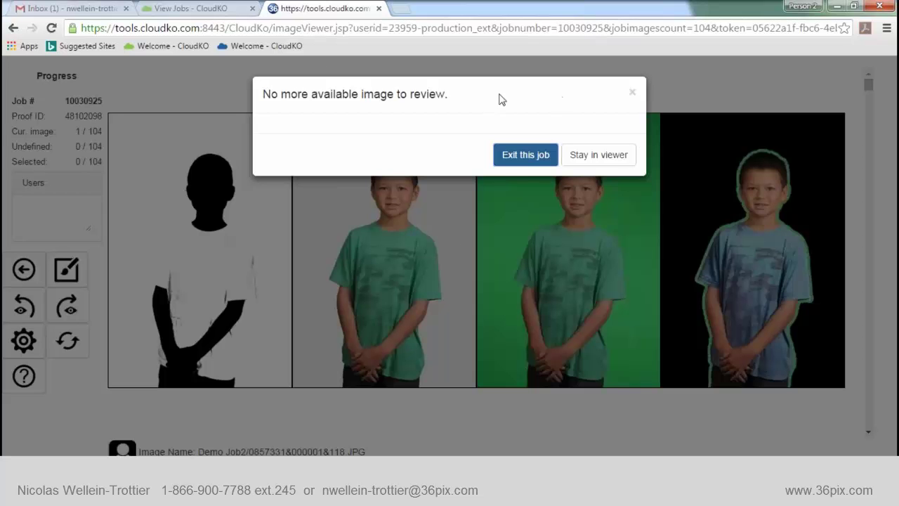
pyautogui.click(510, 161)
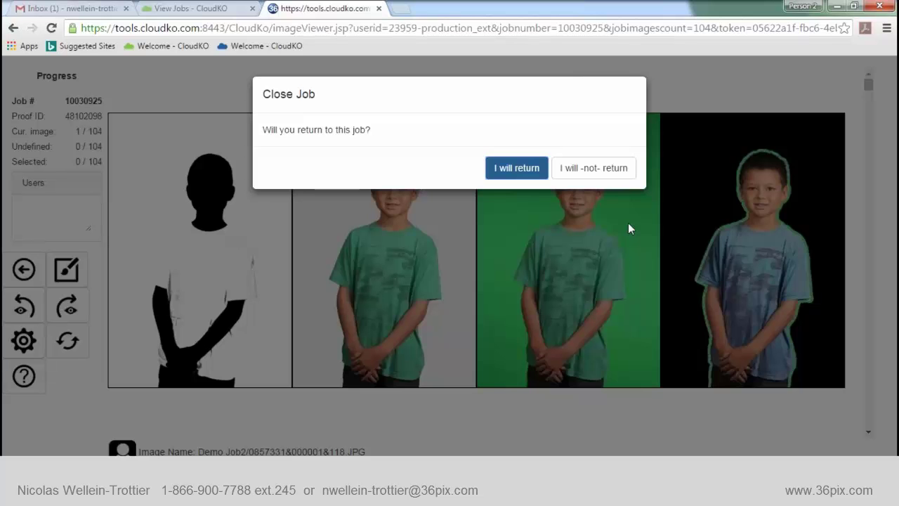
pyautogui.click(585, 174)
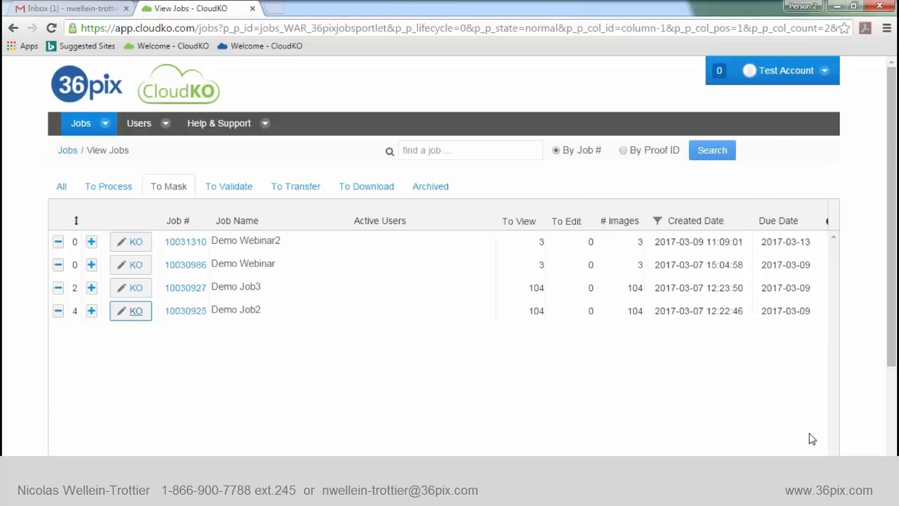
# - Refresh the list of jobs to mask and change the status of Demo Job2 to To Validate
pyautogui.scroll(-3, 809, 433)
pyautogui.click(827, 447)
pyautogui.scroll(1, 442, 293)
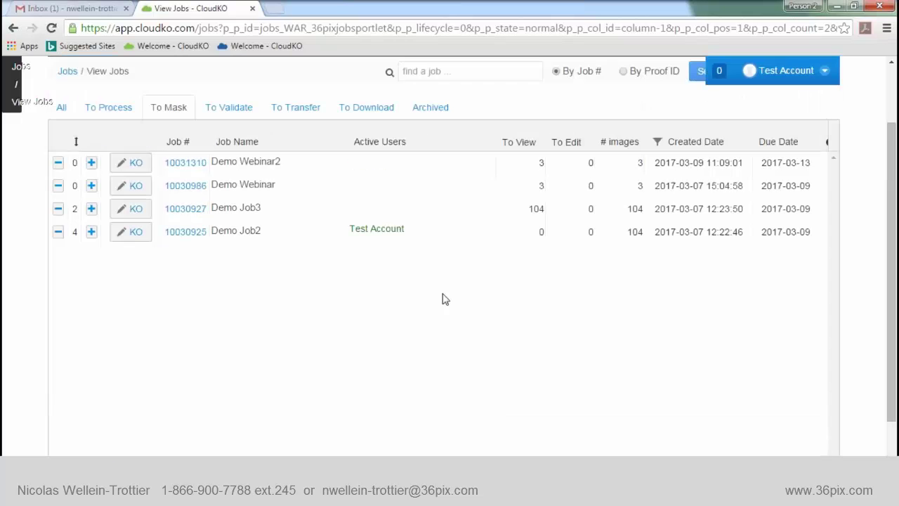
pyautogui.scroll(-1, 501, 390)
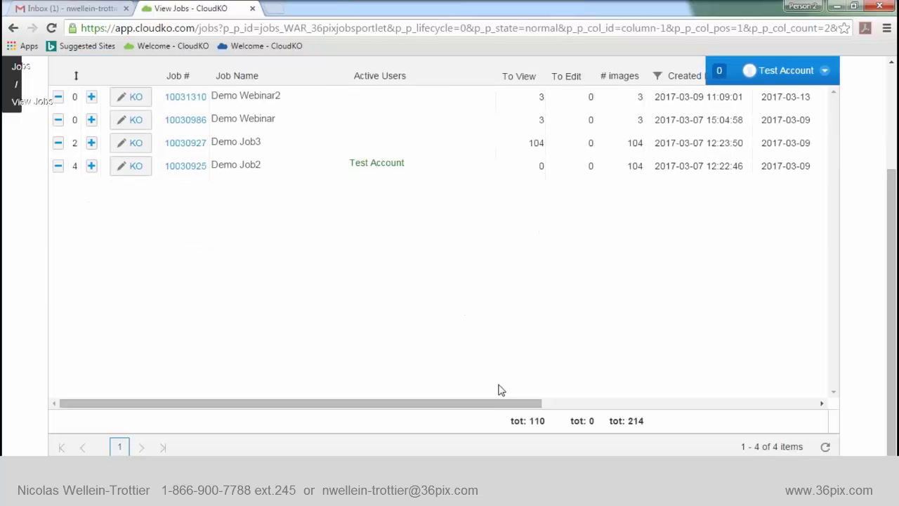
pyautogui.moveTo(498, 406); pyautogui.dragTo(835, 399)
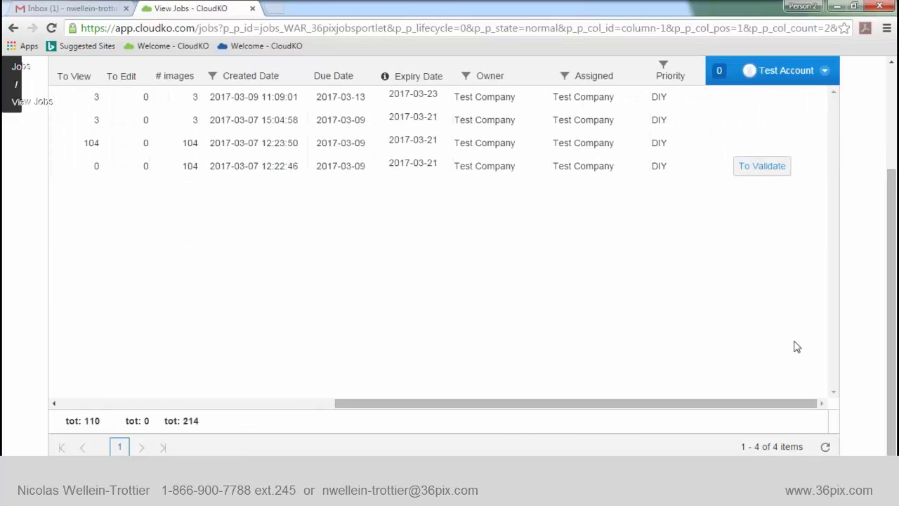
pyautogui.scroll(2, 796, 346)
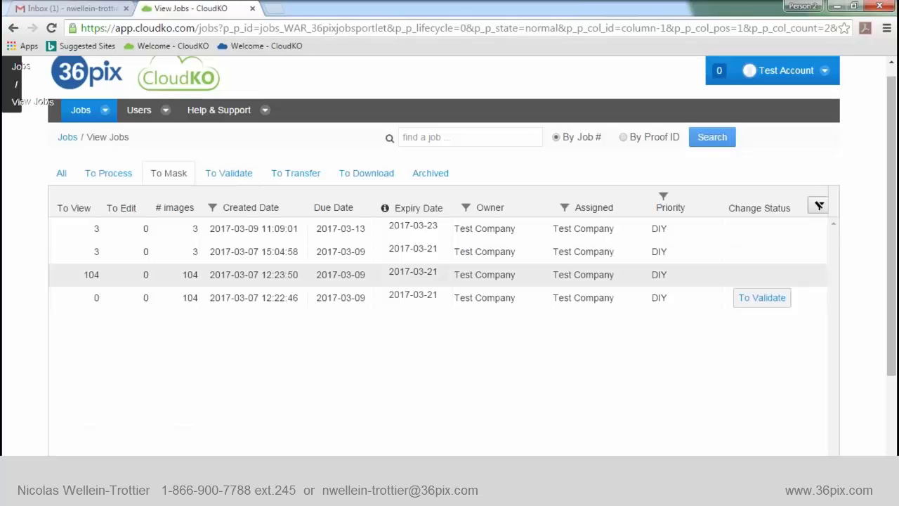
pyautogui.click(761, 297)
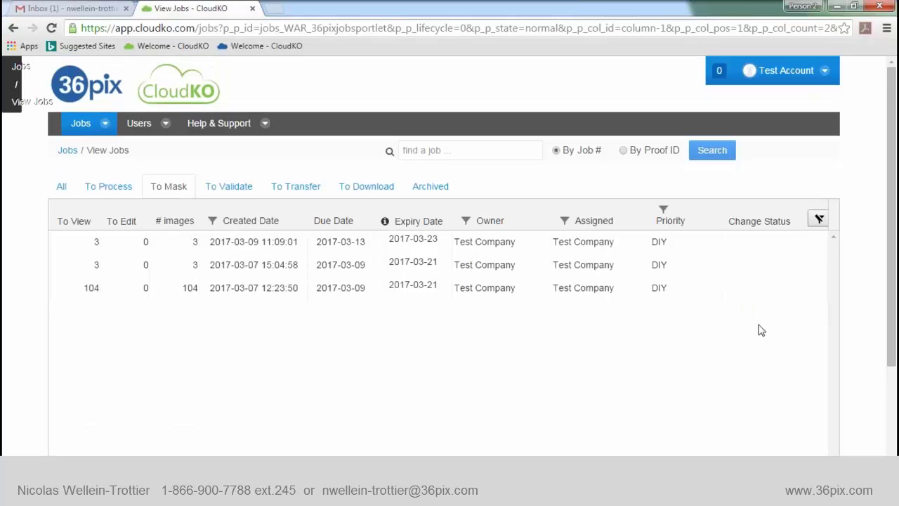
# - Show the jobs awaiting validation and change the status of Demo Job2 to To Transfer
pyautogui.click(223, 189)
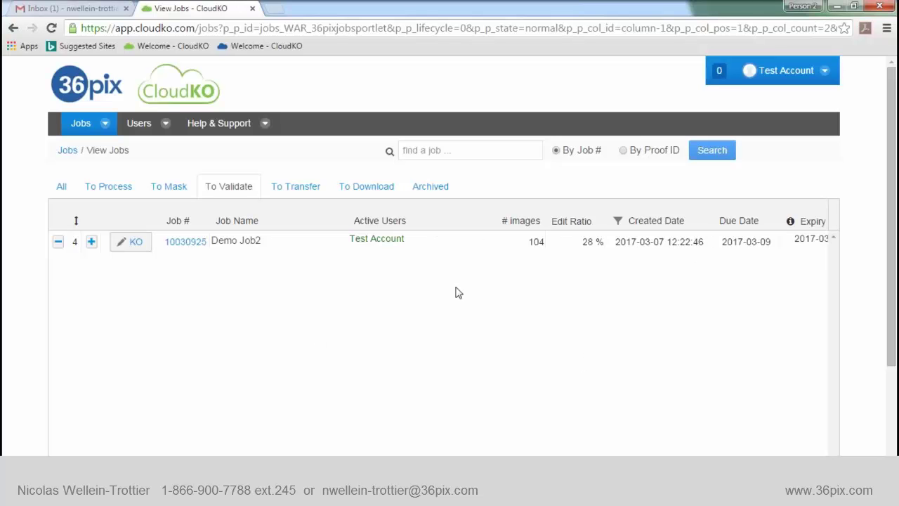
pyautogui.scroll(-2, 693, 347)
pyautogui.moveTo(548, 419); pyautogui.dragTo(846, 390)
pyautogui.moveTo(552, 424); pyautogui.dragTo(817, 422)
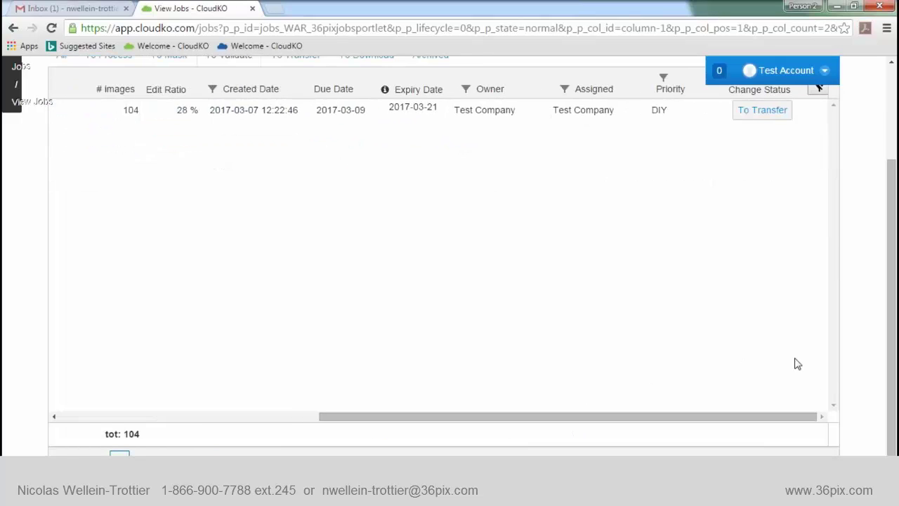
pyautogui.scroll(2, 786, 355)
pyautogui.click(764, 244)
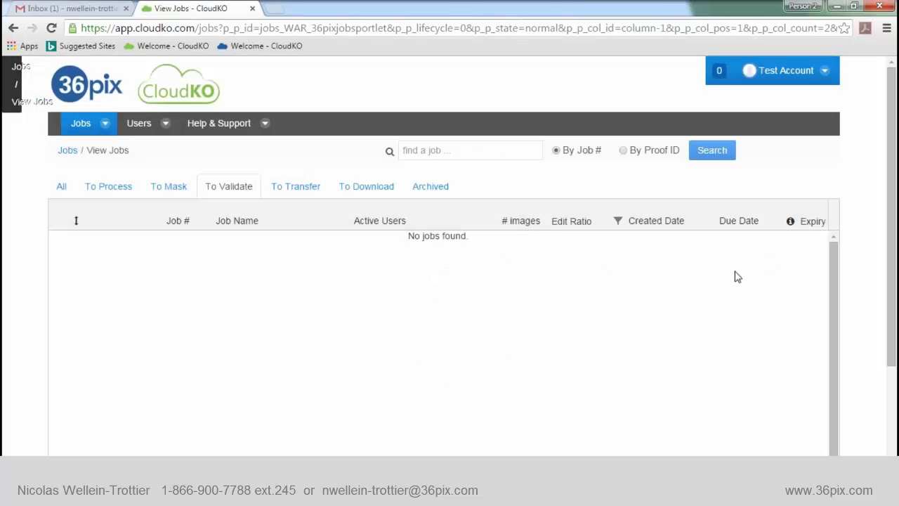
# - Open Demo Job2's details from the jobs to transfer and examine the workflow status change options without saving
pyautogui.click(295, 187)
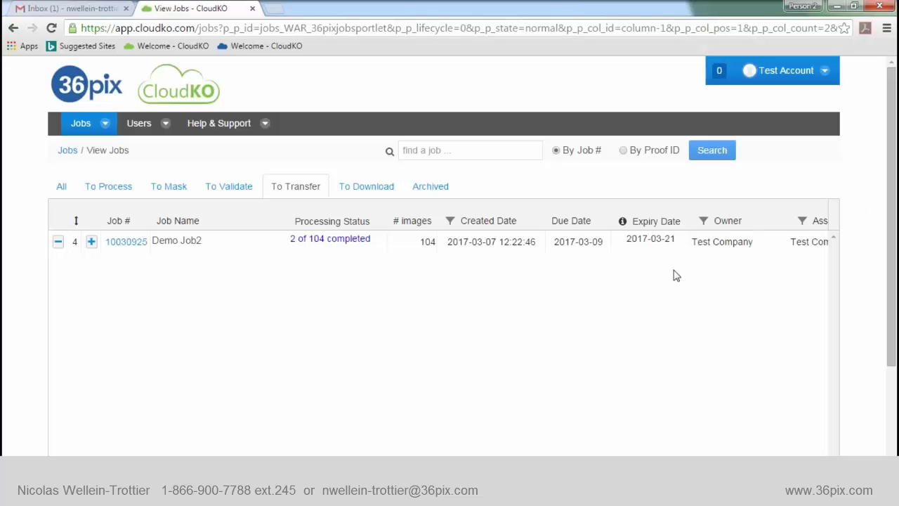
pyautogui.click(123, 242)
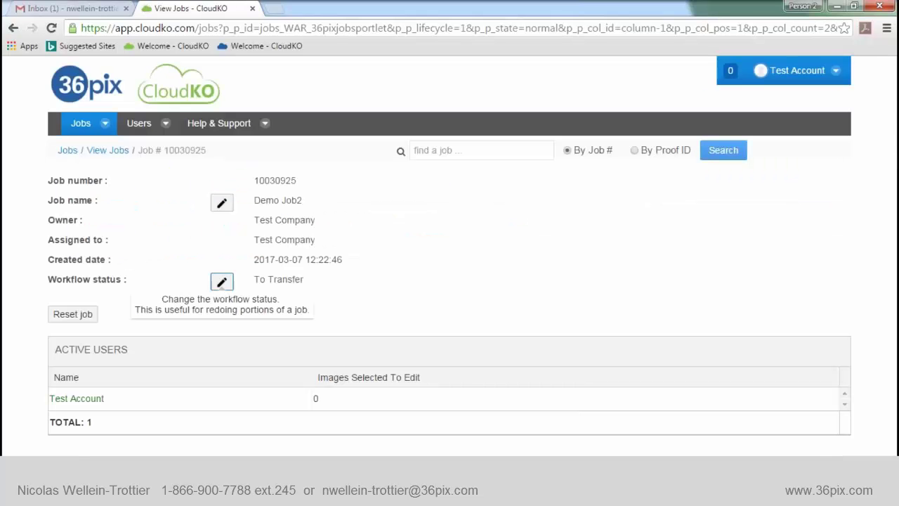
pyautogui.click(222, 282)
pyautogui.click(414, 270)
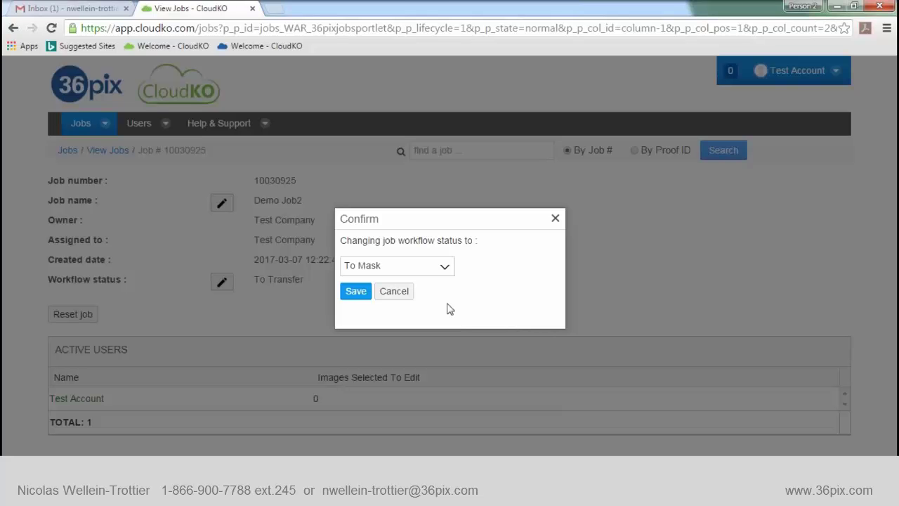
pyautogui.click(556, 219)
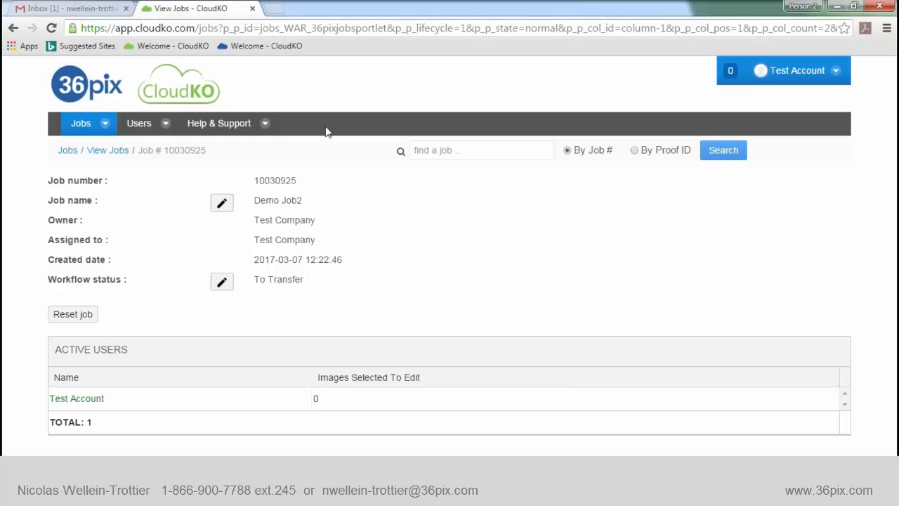
# - Open the CloudKO Guide and look through its topics on getting started, the viewer and editor, and user configuration
pyautogui.click(262, 125)
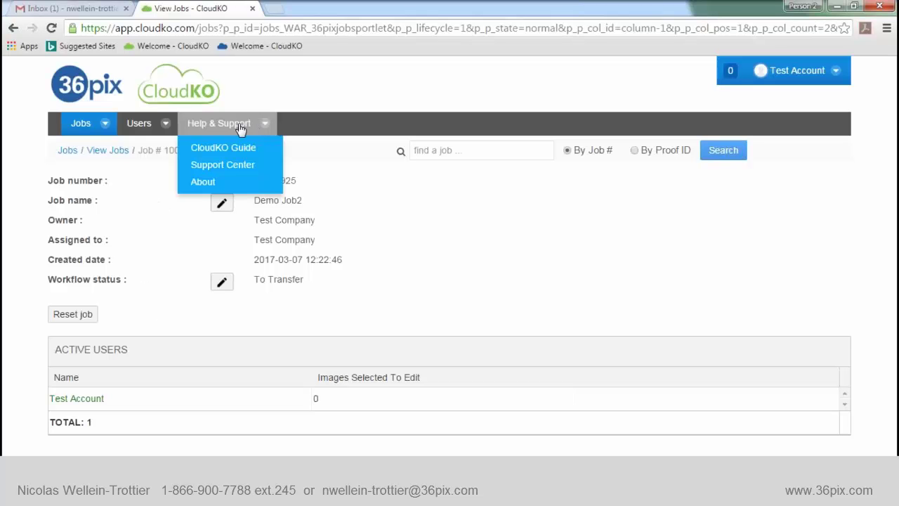
pyautogui.click(252, 150)
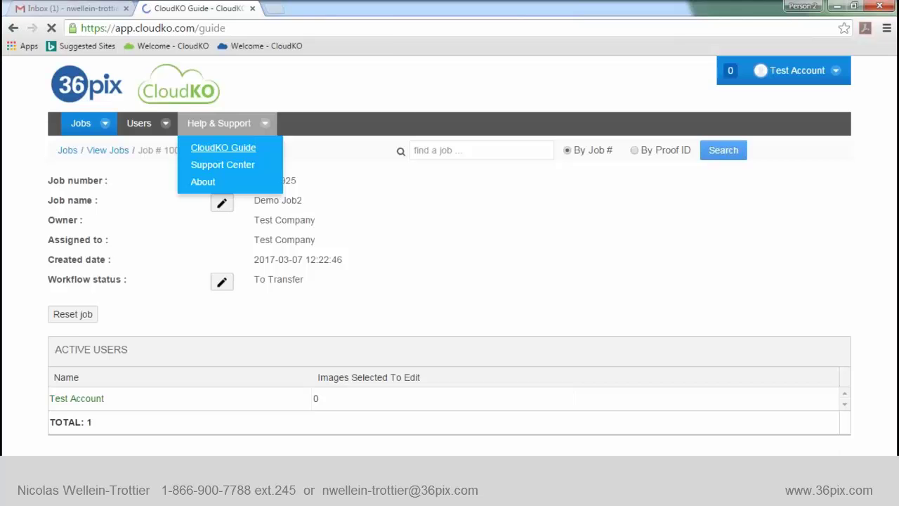
pyautogui.scroll(-2, 317, 203)
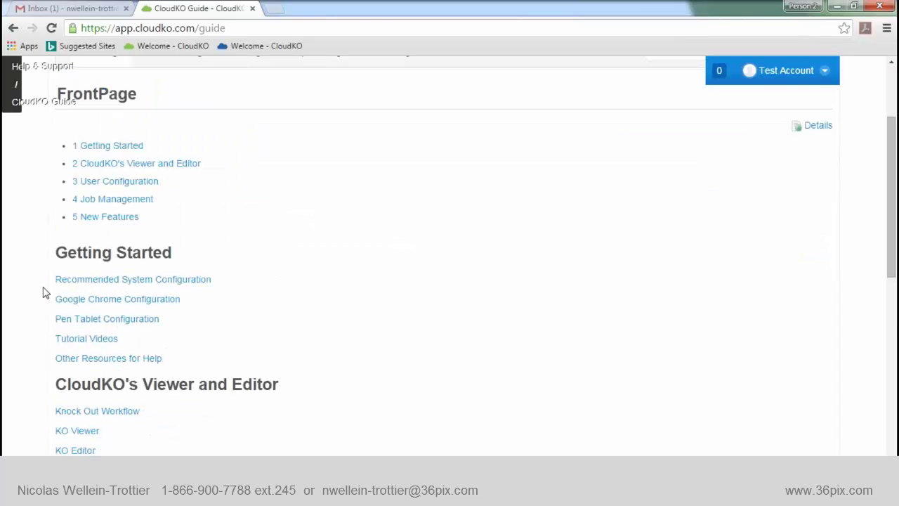
pyautogui.scroll(-2, 39, 271)
pyautogui.scroll(1, 215, 354)
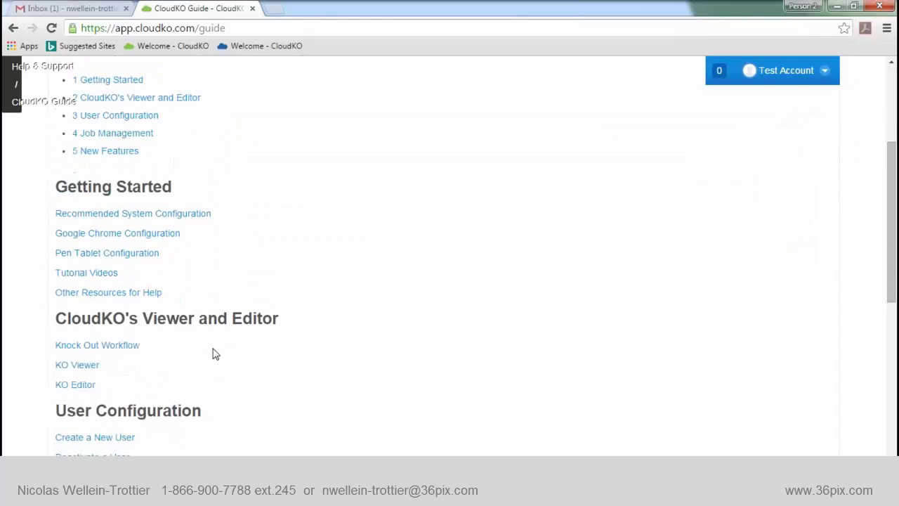
# - Open the Support Center to view the available help resources
pyautogui.scroll(3, 215, 353)
pyautogui.click(226, 124)
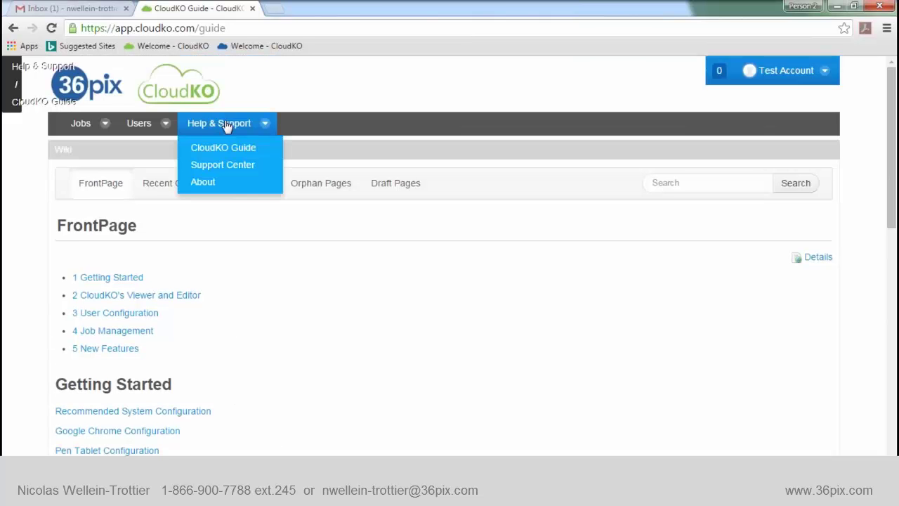
pyautogui.click(240, 167)
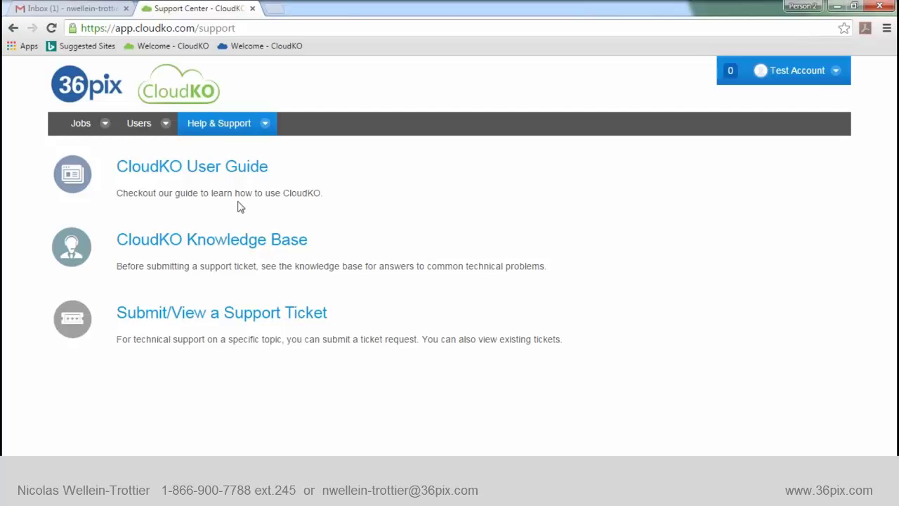
# - Open the user reports and examine the productivity columns for the demo jobs, from time and images through edit ratio and calendar day
pyautogui.moveTo(147, 118)
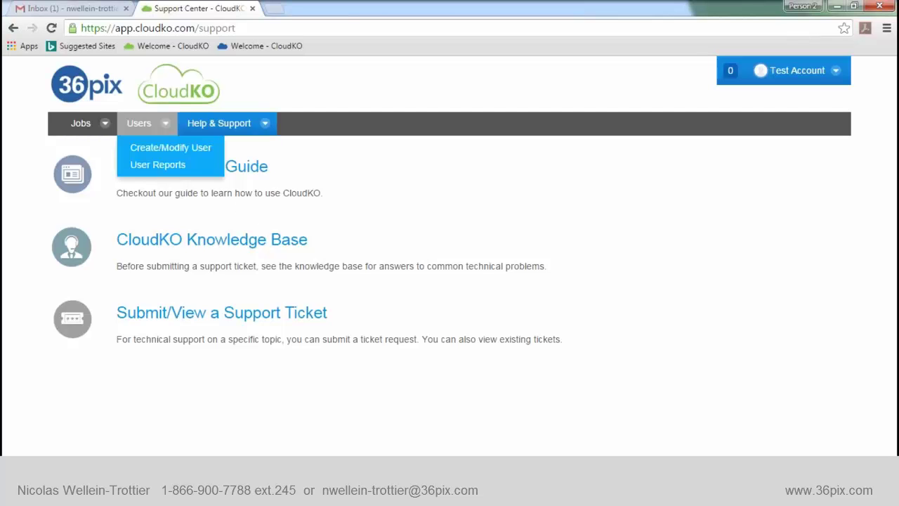
pyautogui.click(156, 167)
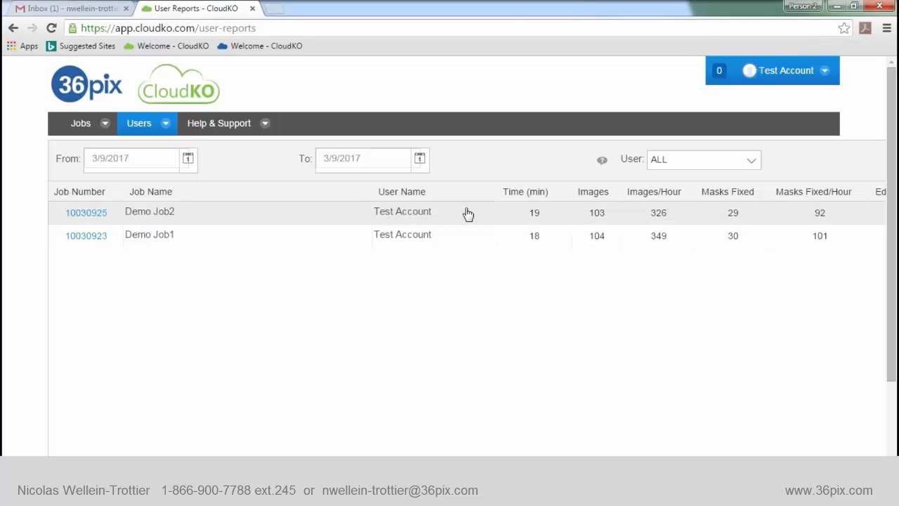
pyautogui.moveTo(730, 462); pyautogui.dragTo(869, 456)
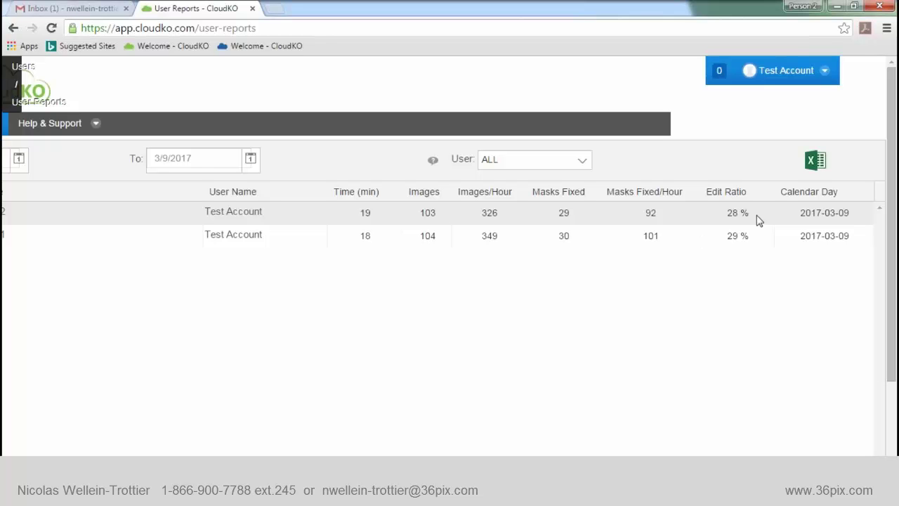
pyautogui.hscroll(-3, 444, 281)
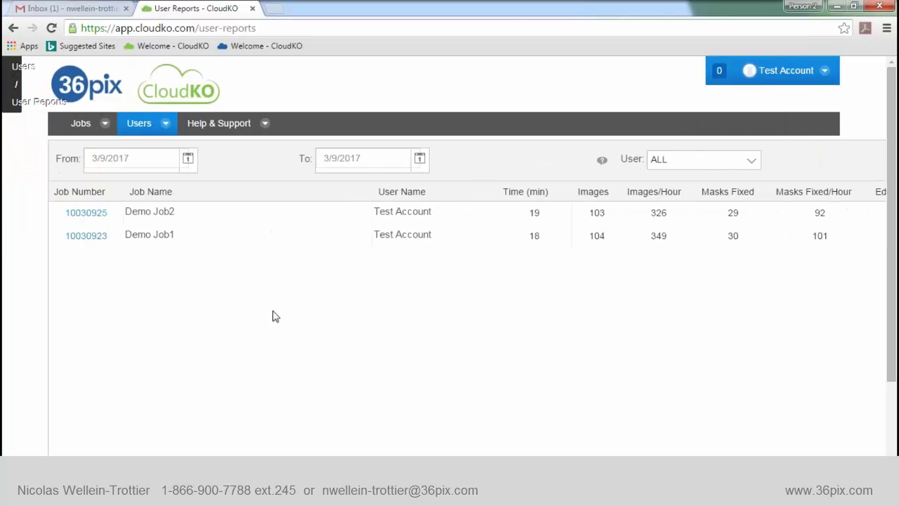
# - Show the jobs waiting to be masked and open the Demo Webinar job for knockout
pyautogui.moveTo(90, 126)
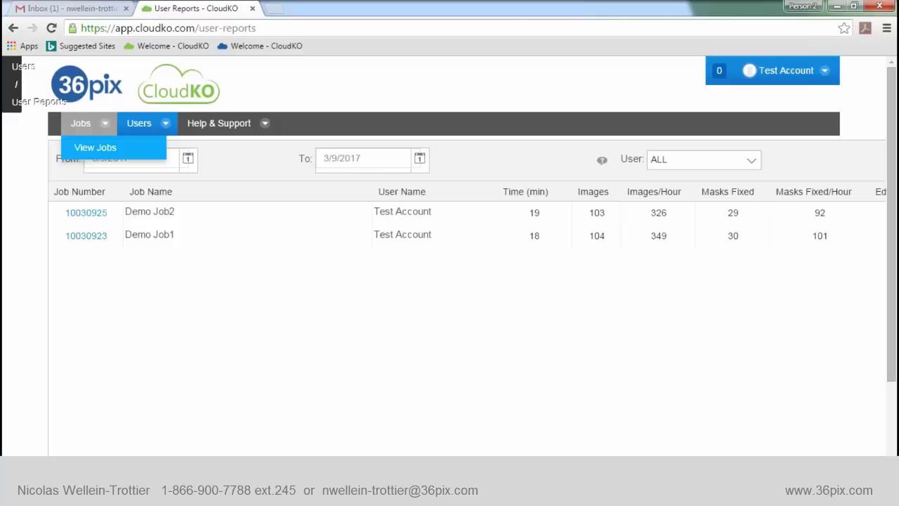
pyautogui.click(91, 147)
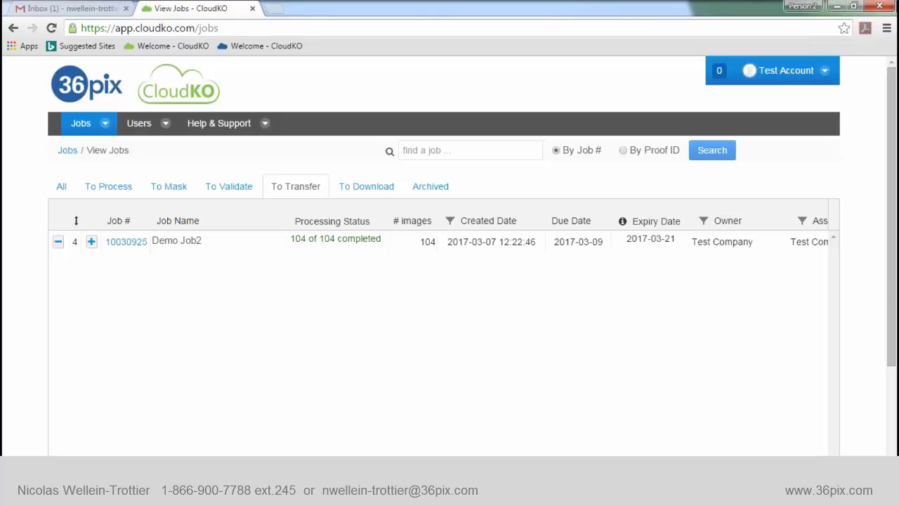
pyautogui.click(171, 186)
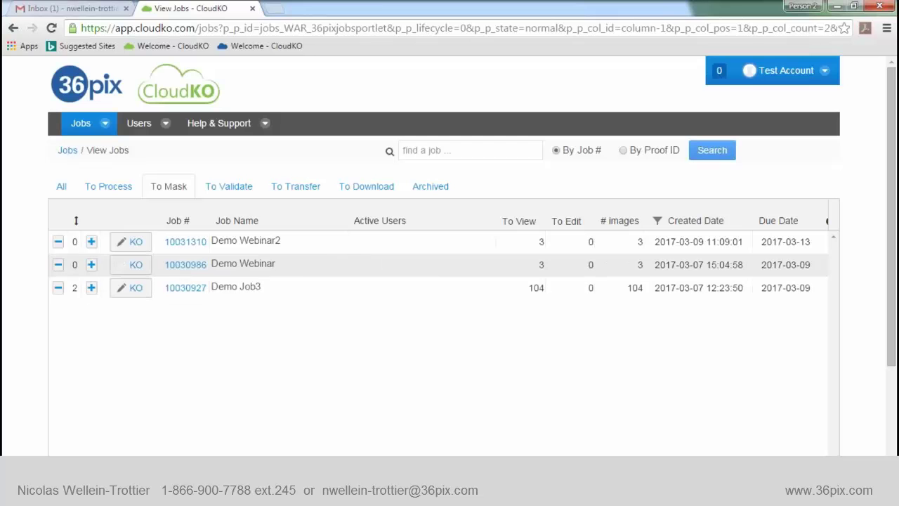
pyautogui.click(137, 266)
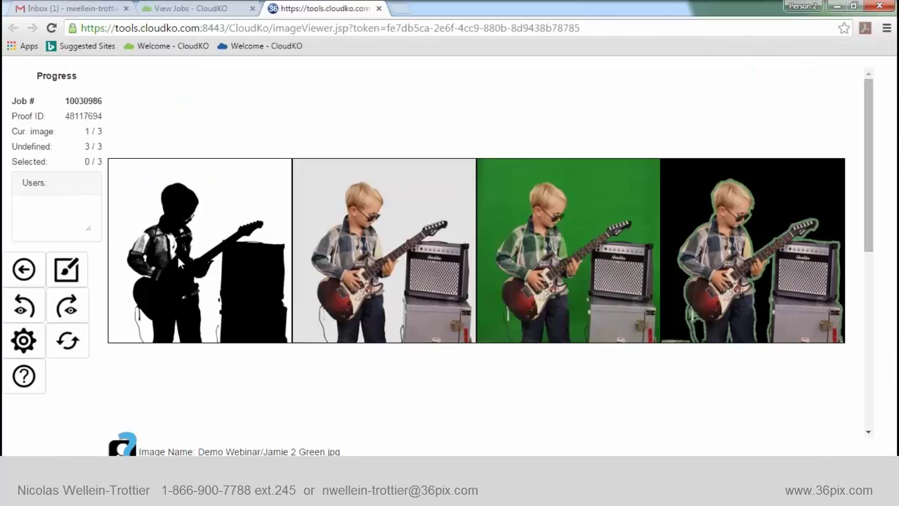
# - Inspect enlarged masks, select all three Demo Webinar images for editing, and open them in the editor
pyautogui.click(178, 257)
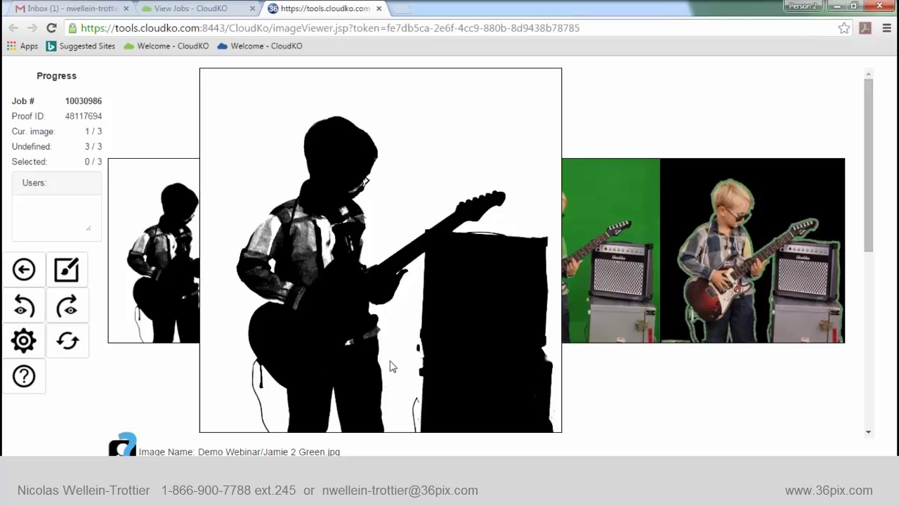
pyautogui.moveTo(397, 440); pyautogui.dragTo(563, 381)
pyautogui.click(644, 409)
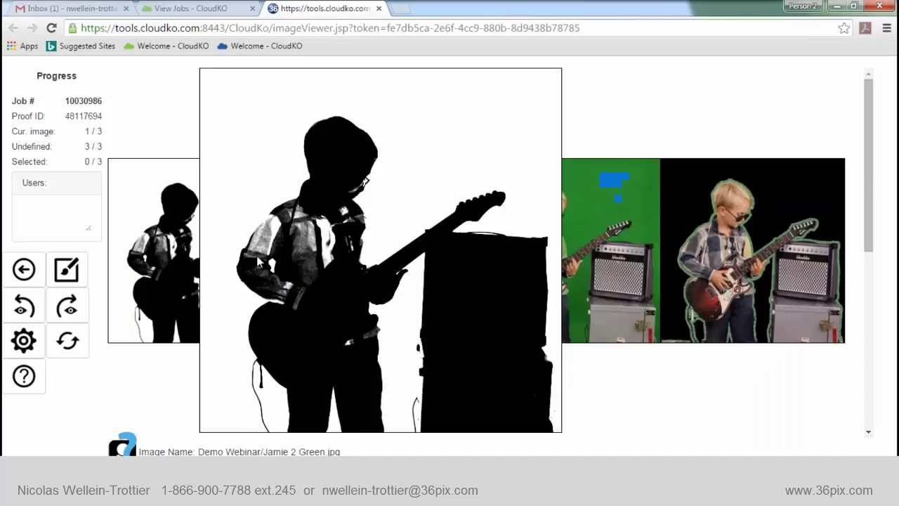
pyautogui.scroll(-1, 365, 281)
pyautogui.scroll(-1, 360, 310)
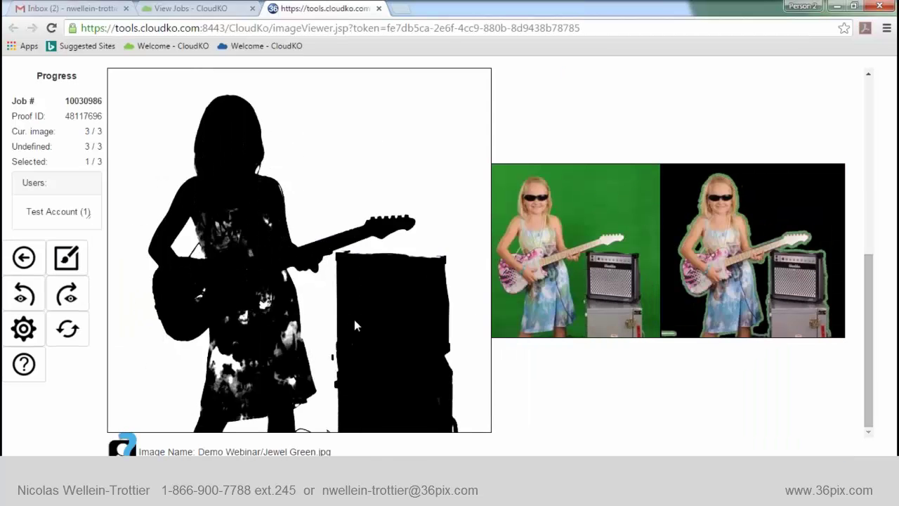
pyautogui.click(354, 323)
pyautogui.click(343, 373)
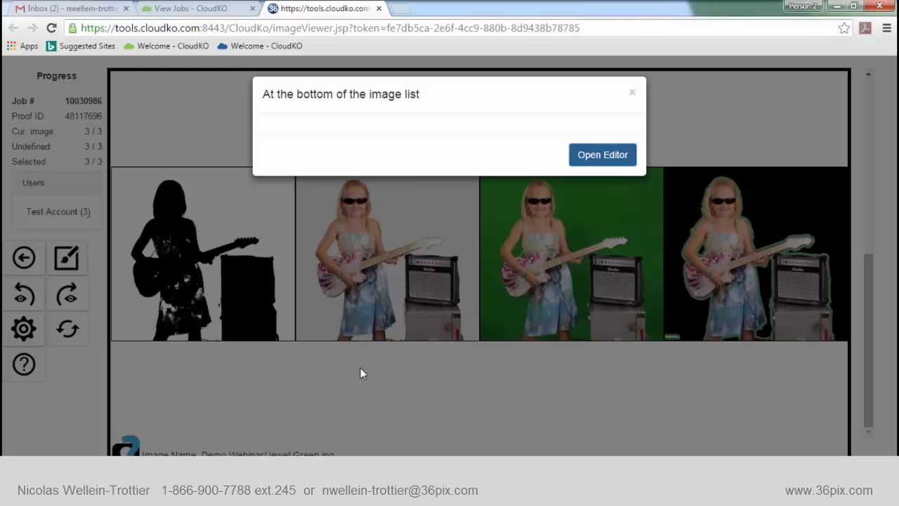
pyautogui.press('Return')
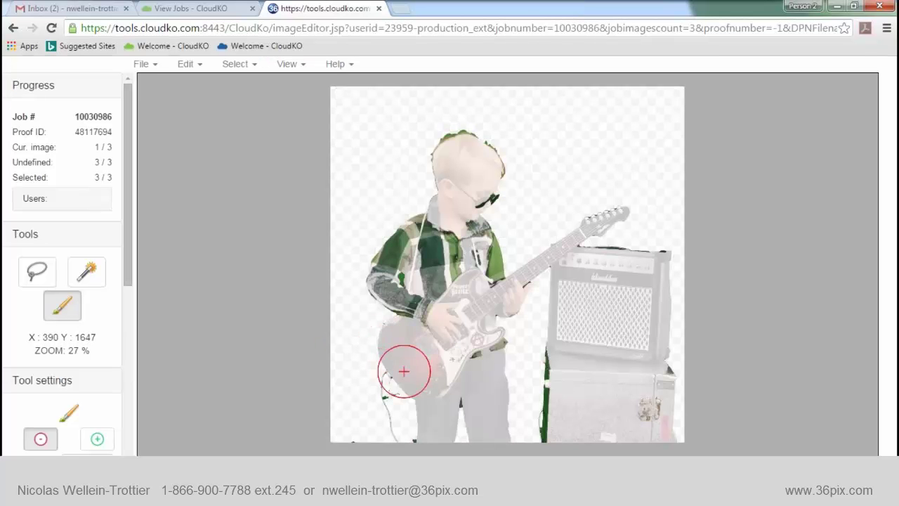
# - Lasso around the boy's plaid shirt in the first image to fix its mask
pyautogui.press('l')
pyautogui.moveTo(444, 365)
pyautogui.mouseDown()
pyautogui.moveTo(495, 365)
pyautogui.moveTo(528, 311)
pyautogui.moveTo(518, 224)
pyautogui.moveTo(497, 206)
pyautogui.moveTo(425, 188)
pyautogui.moveTo(370, 210)
pyautogui.moveTo(365, 303)
pyautogui.moveTo(452, 338)
pyautogui.mouseUp()
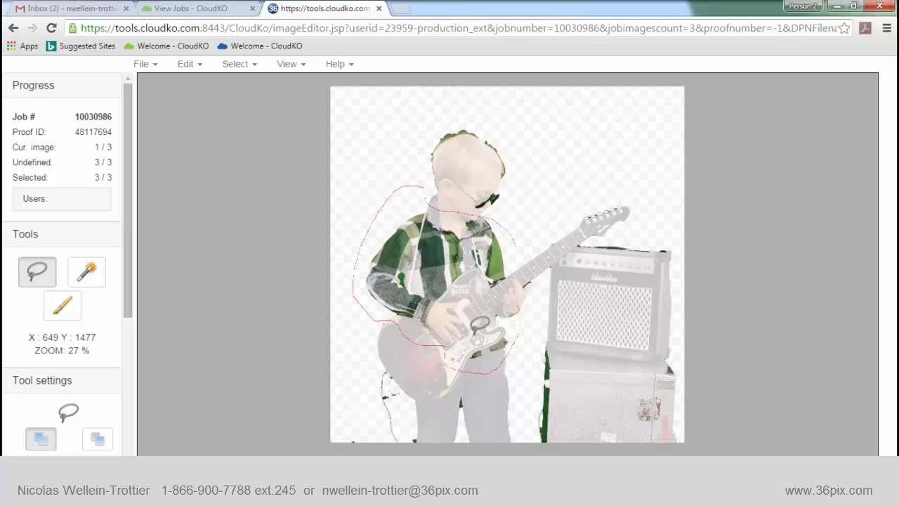
pyautogui.press('b')
pyautogui.scroll(1, 485, 329)
pyautogui.scroll(3, 485, 329)
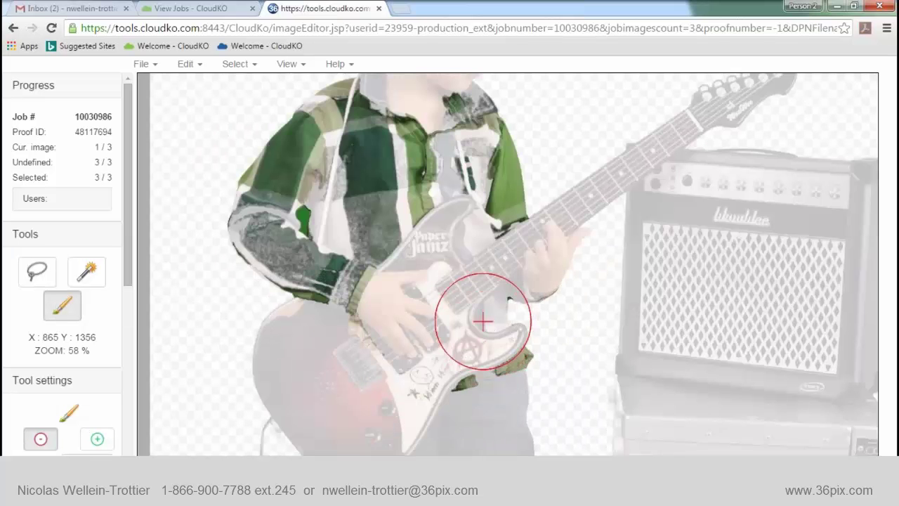
# - Remove the green patch between the boy's arm and body with the Magic Wand
pyautogui.press('[')
pyautogui.press('space')
pyautogui.scroll(4, 312, 207)
pyautogui.press('w')
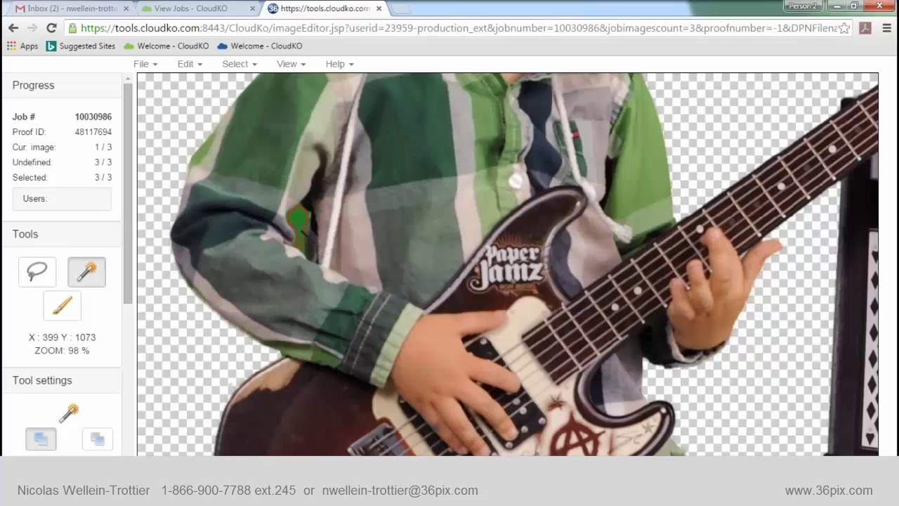
pyautogui.click(294, 220)
pyautogui.press('b')
# - Check the first image's knockout on white and dark red backgrounds, and advance to the second image
pyautogui.scroll(-6, 354, 262)
pyautogui.press('space')
pyautogui.press('space')
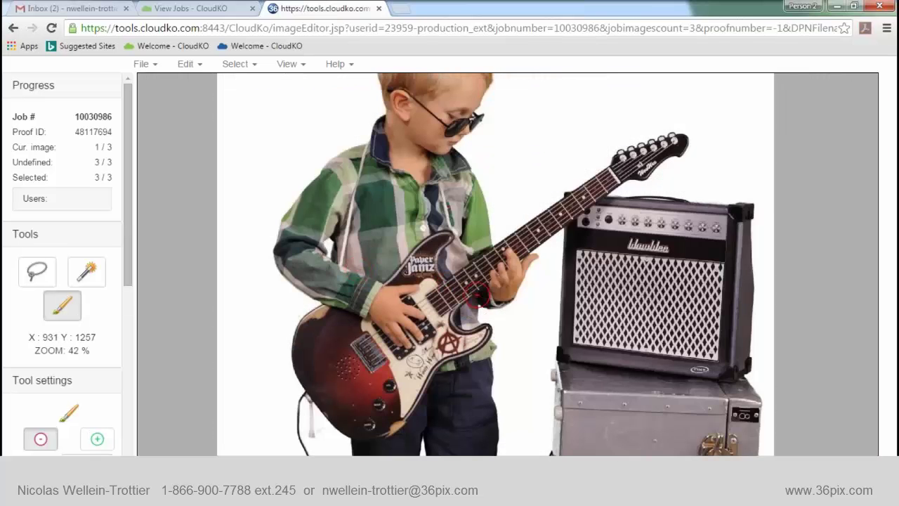
pyautogui.scroll(-2, 484, 305)
pyautogui.press('space')
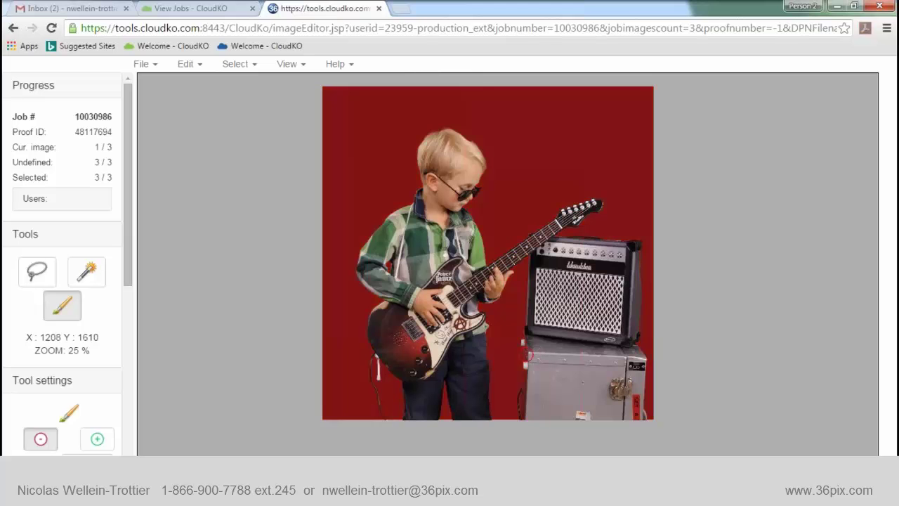
pyautogui.moveTo(481, 349); pyautogui.dragTo(478, 357)
pyautogui.scroll(2, 434, 140)
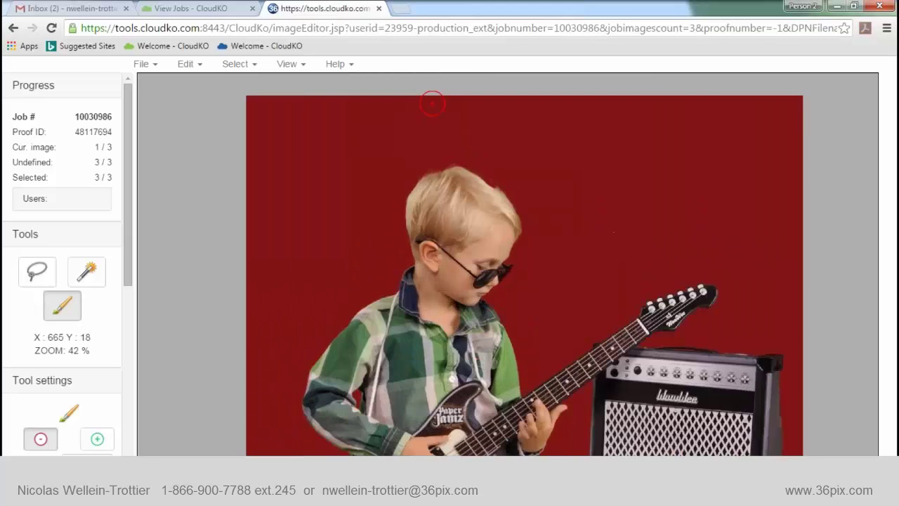
pyautogui.scroll(-2, 472, 235)
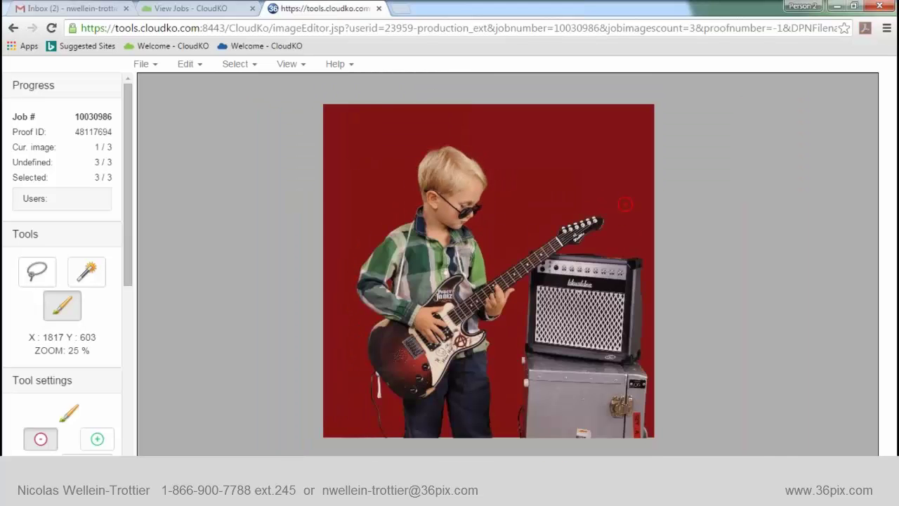
pyautogui.press('Return')
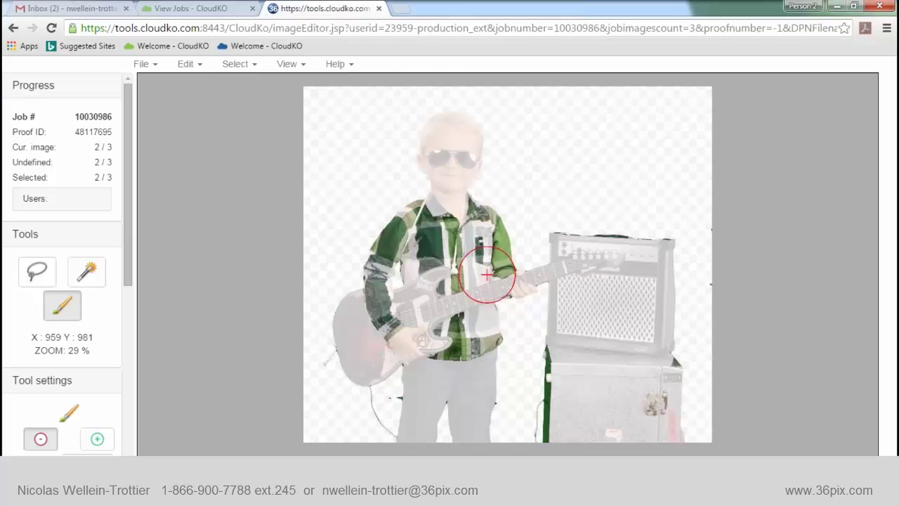
# - Lasso around the plaid shirt of the boy facing the camera in the second image to fix its mask
pyautogui.press('l')
pyautogui.moveTo(485, 357)
pyautogui.mouseDown()
pyautogui.moveTo(525, 327)
pyautogui.moveTo(531, 219)
pyautogui.moveTo(469, 177)
pyautogui.moveTo(340, 281)
pyautogui.moveTo(390, 346)
pyautogui.moveTo(451, 362)
pyautogui.moveTo(448, 356)
pyautogui.moveTo(456, 372)
pyautogui.mouseUp()
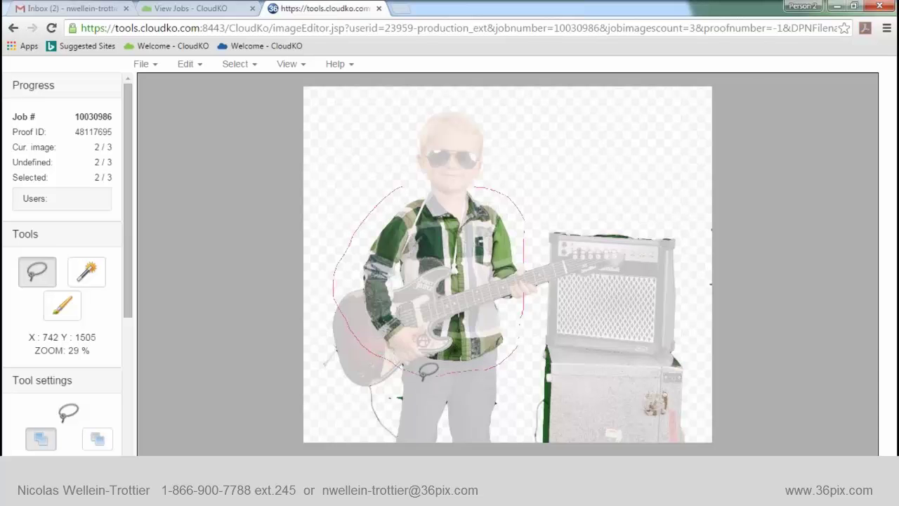
pyautogui.press('b')
pyautogui.scroll(4, 499, 309)
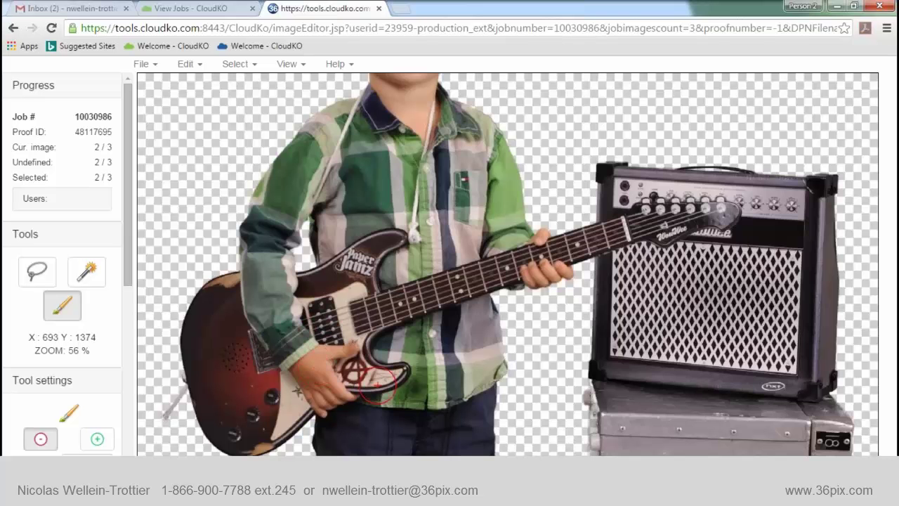
# - Check the second image's knockout on a red background and advance to the third image
pyautogui.scroll(-4, 378, 385)
pyautogui.press('space')
pyautogui.press('space')
pyautogui.press('space')
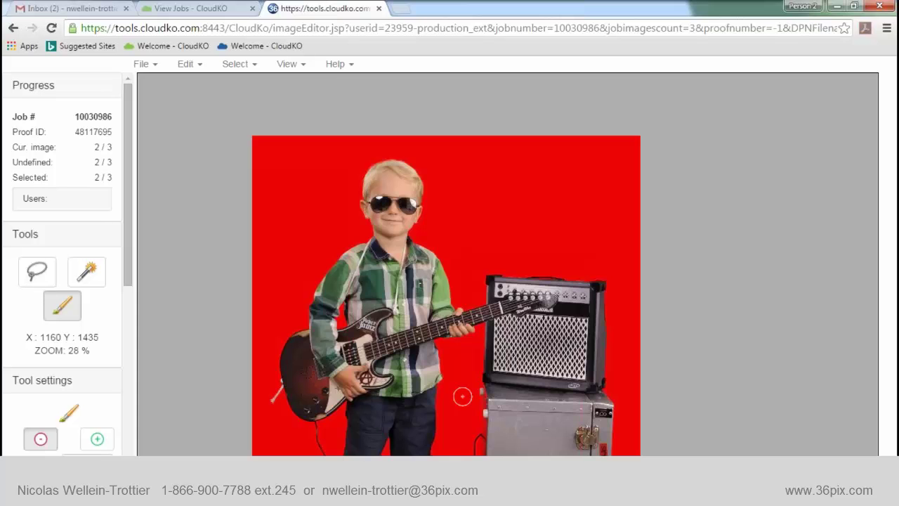
pyautogui.press('Return')
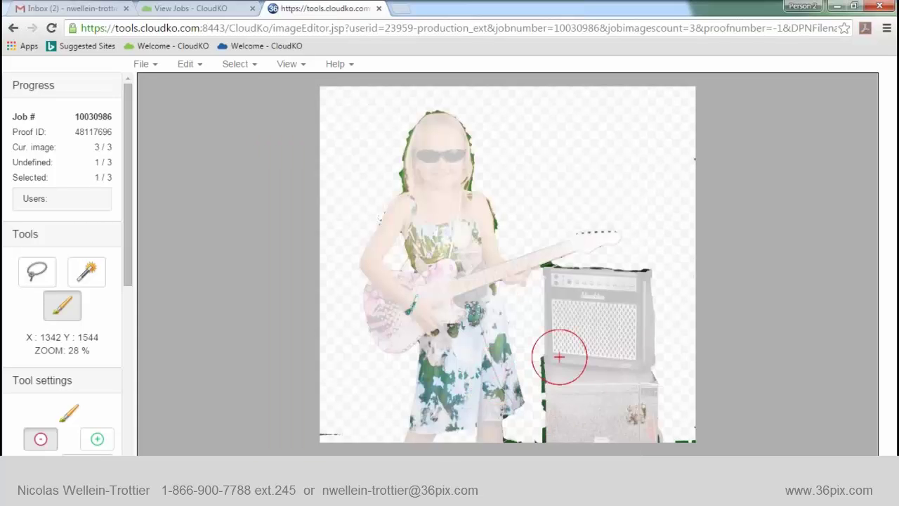
# - Brush away the leftover green around the amplifier, equipment case, and the girl's hair and arms in the third image
pyautogui.moveTo(521, 446); pyautogui.dragTo(694, 428)
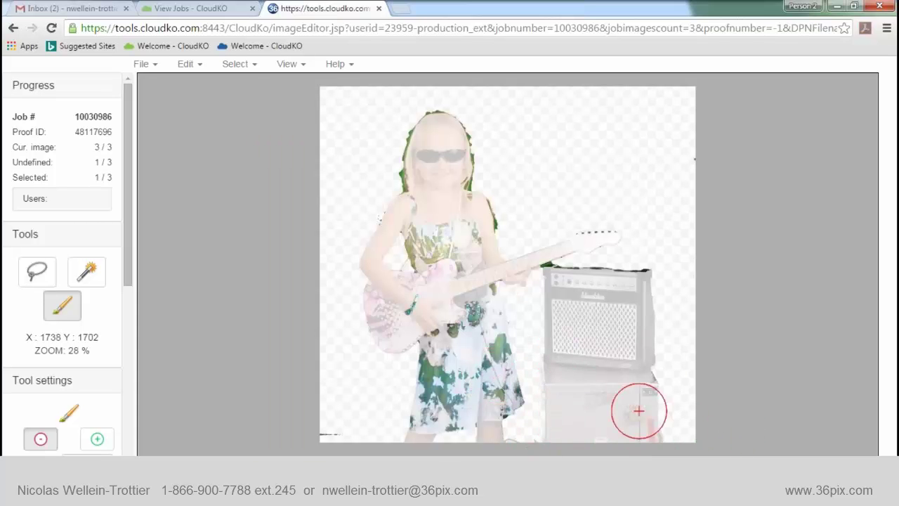
pyautogui.moveTo(562, 290)
pyautogui.mouseDown()
pyautogui.moveTo(625, 285)
pyautogui.moveTo(721, 111)
pyautogui.mouseUp()
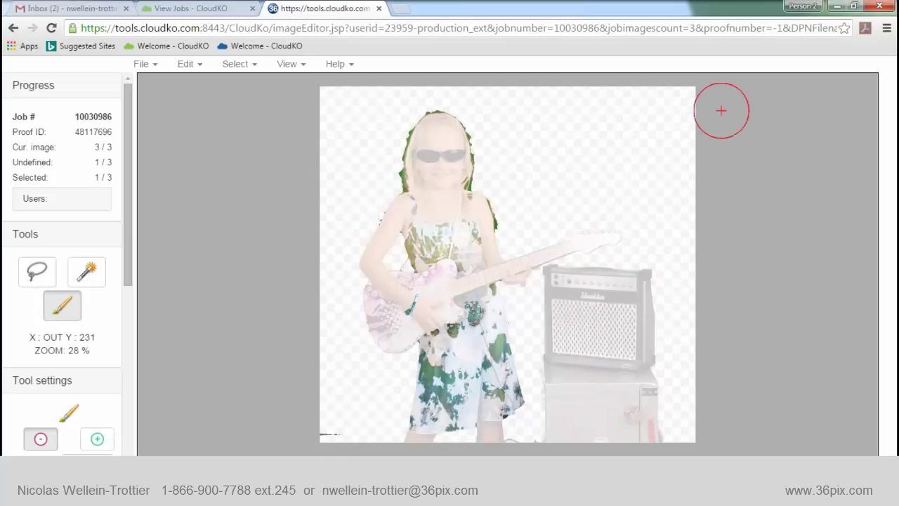
pyautogui.scroll(3, 387, 305)
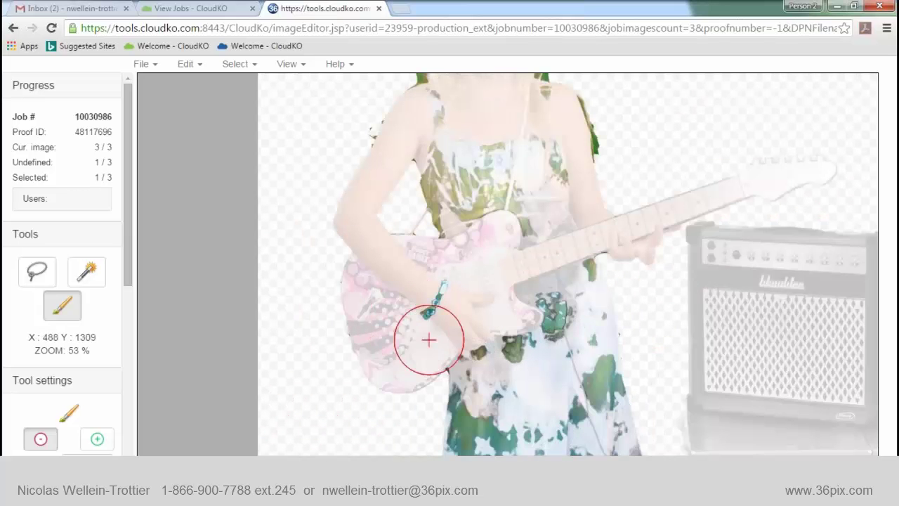
pyautogui.moveTo(323, 268); pyautogui.dragTo(285, 448)
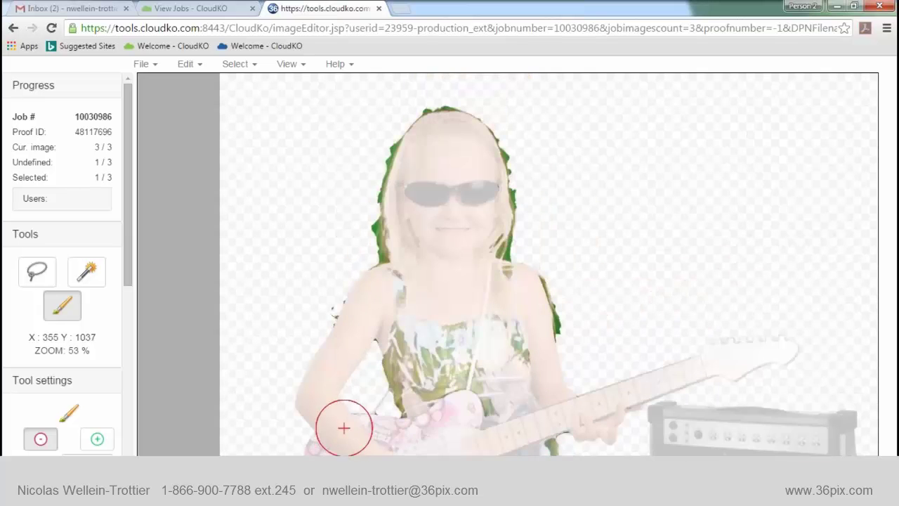
pyautogui.moveTo(362, 407)
pyautogui.mouseDown()
pyautogui.moveTo(354, 343)
pyautogui.moveTo(321, 298)
pyautogui.mouseUp()
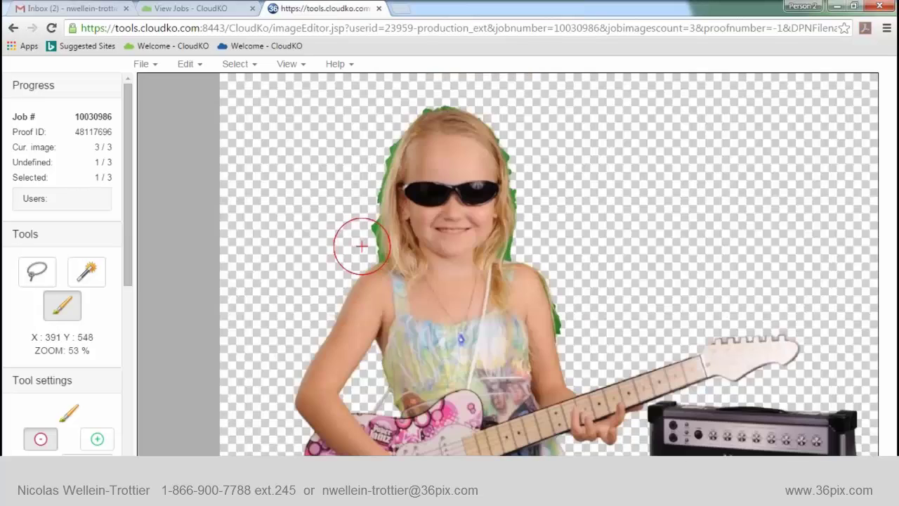
pyautogui.moveTo(362, 246)
pyautogui.mouseDown()
pyautogui.moveTo(377, 217)
pyautogui.moveTo(538, 132)
pyautogui.moveTo(501, 115)
pyautogui.moveTo(508, 235)
pyautogui.moveTo(558, 283)
pyautogui.moveTo(574, 367)
pyautogui.mouseUp()
pyautogui.moveTo(601, 400); pyautogui.dragTo(575, 317)
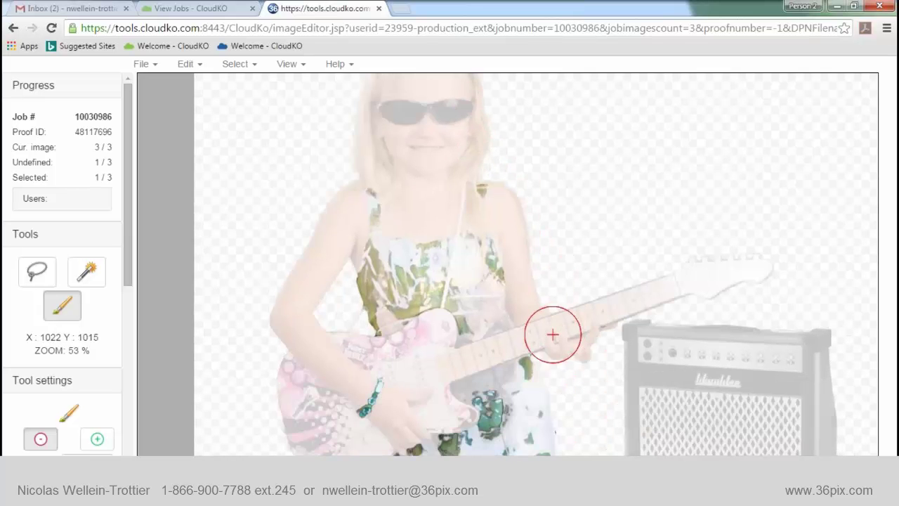
# - Examine the girl's knockout up close and in full against black, dark red and transparent backgrounds
pyautogui.press('b')
pyautogui.moveTo(537, 210); pyautogui.dragTo(601, 335)
pyautogui.press('b')
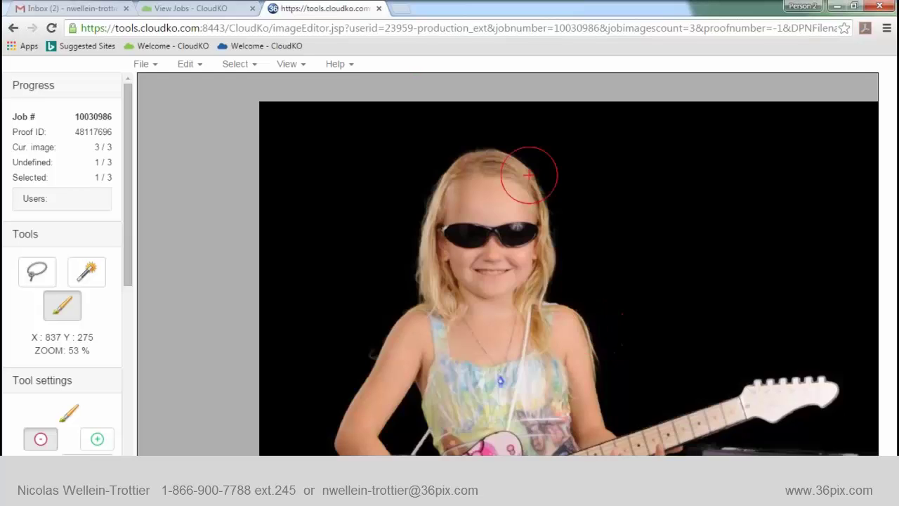
pyautogui.press('b')
pyautogui.moveTo(518, 149); pyautogui.dragTo(464, 139)
pyautogui.scroll(7, 537, 145)
pyautogui.press('b')
pyautogui.press('b')
pyautogui.scroll(-8, 717, 302)
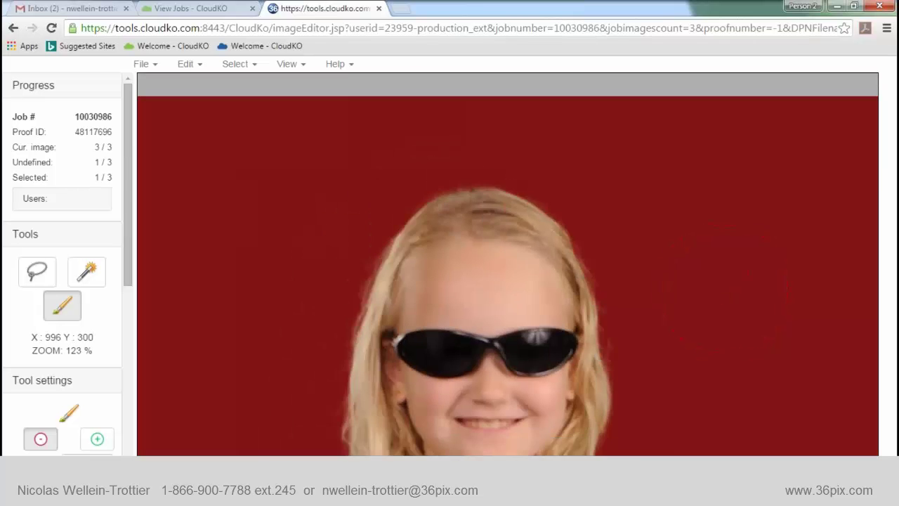
pyautogui.scroll(-3, 667, 305)
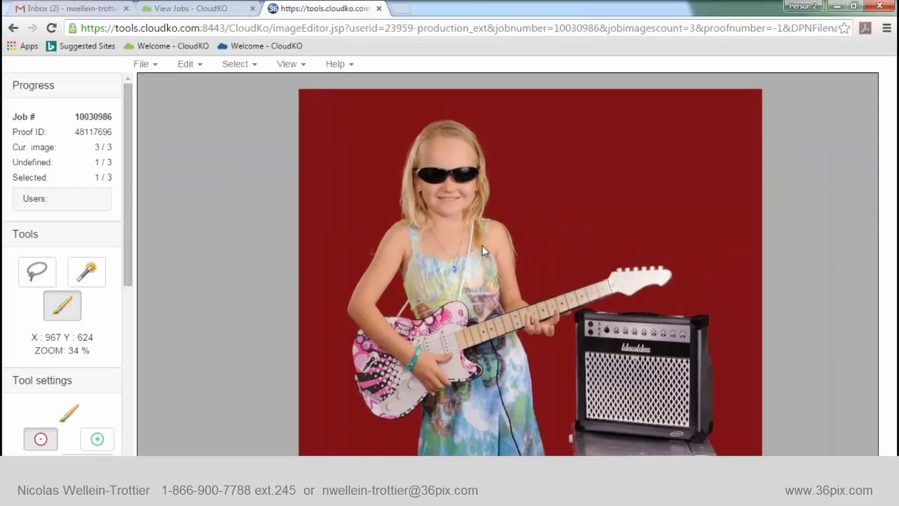
pyautogui.press('b')
pyautogui.press('b')
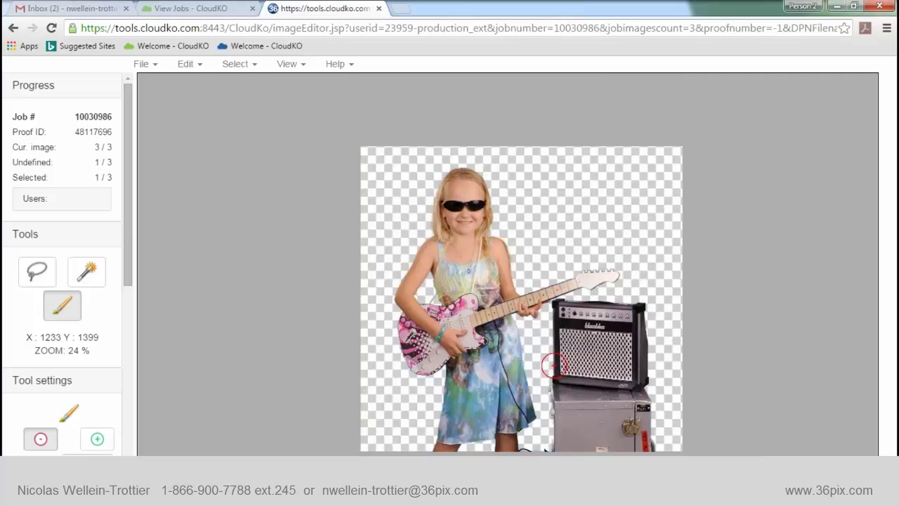
# - Finish editing the third image and exit the Demo Webinar job back to the jobs list
pyautogui.press('n')
pyautogui.press('Return')
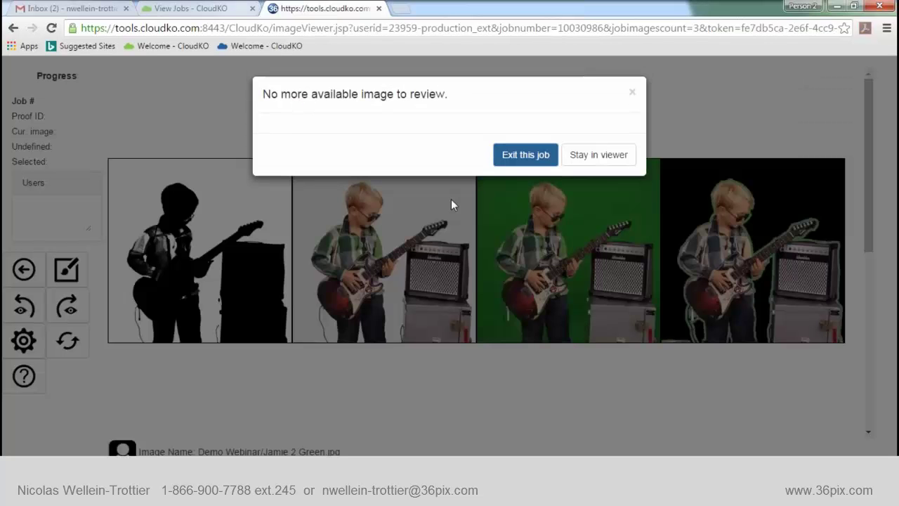
pyautogui.press('Return')
pyautogui.press('Return')
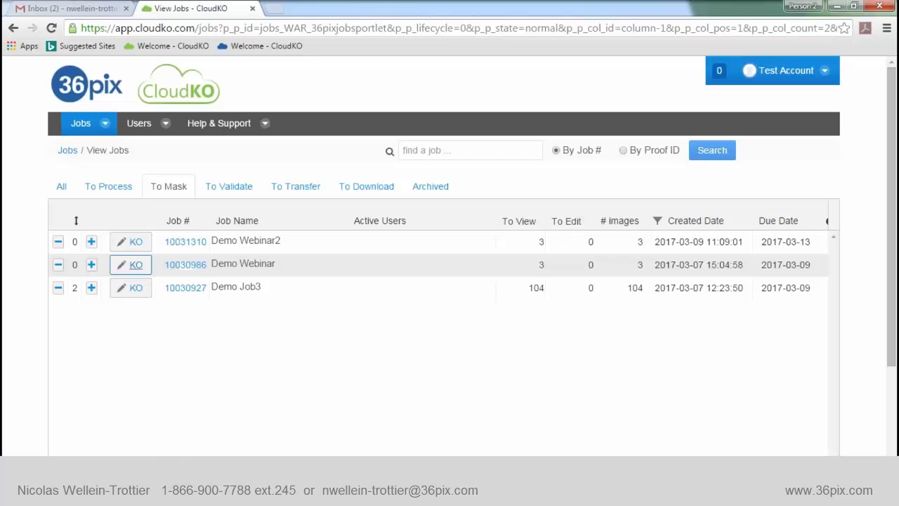
# - Open the Demo Webinar2 job for knockout, check the first image's mask enlarged, and exclude that image from editing
pyautogui.click(140, 250)
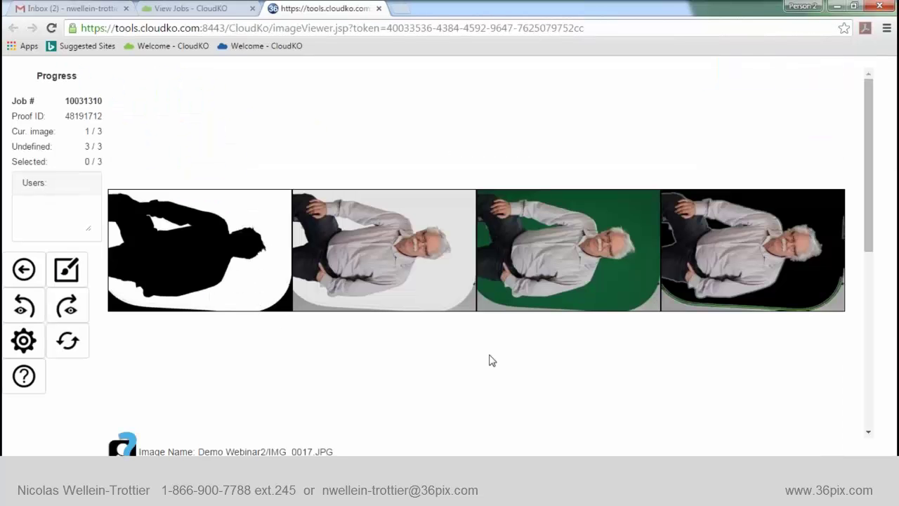
pyautogui.click(143, 254)
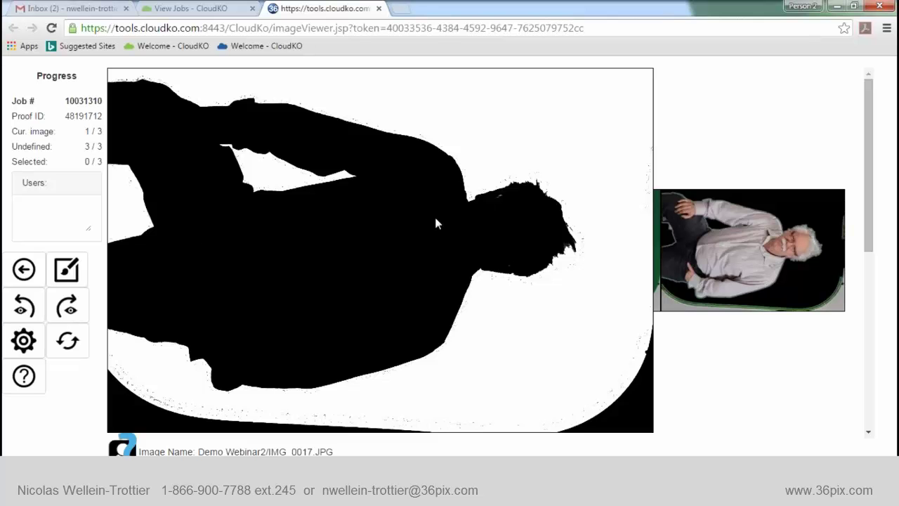
pyautogui.click(307, 324)
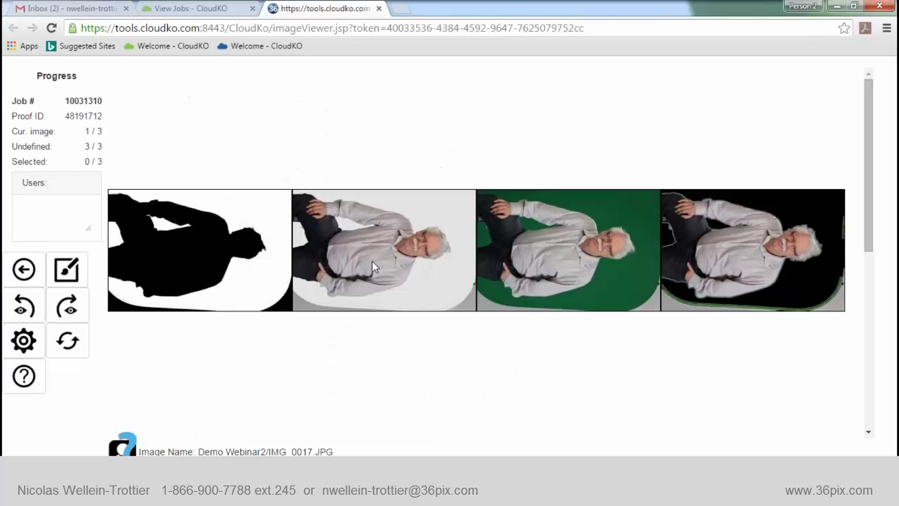
pyautogui.press('Down')
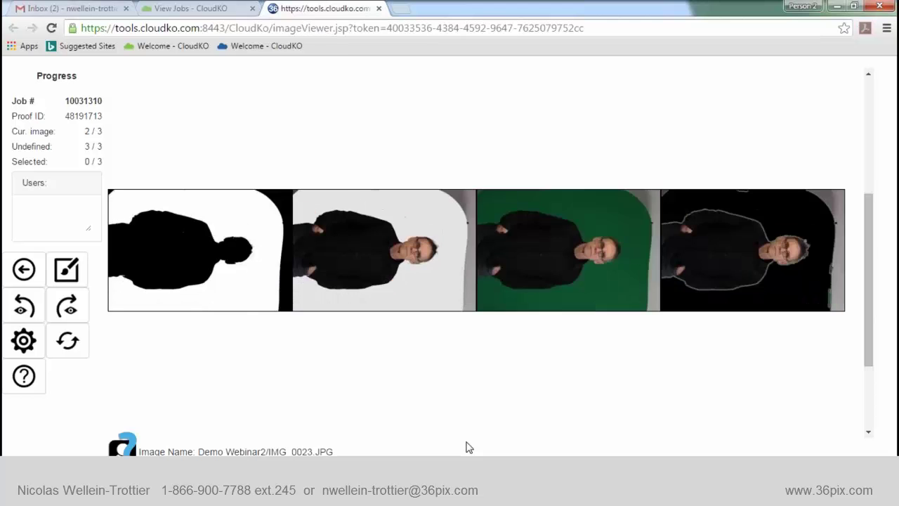
pyautogui.scroll(3, 469, 447)
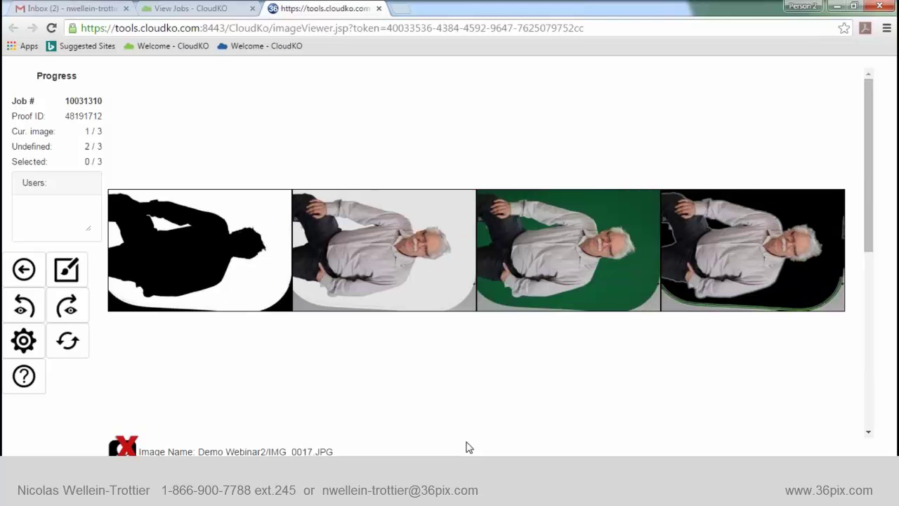
pyautogui.scroll(-3, 469, 447)
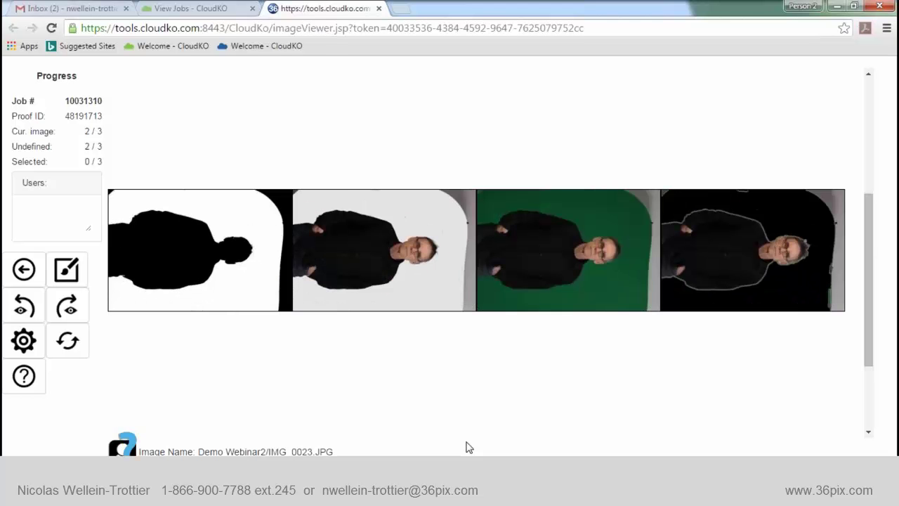
# - Select the second image for editing, pass over the third after checking its mask, and open the editor
pyautogui.click(402, 264)
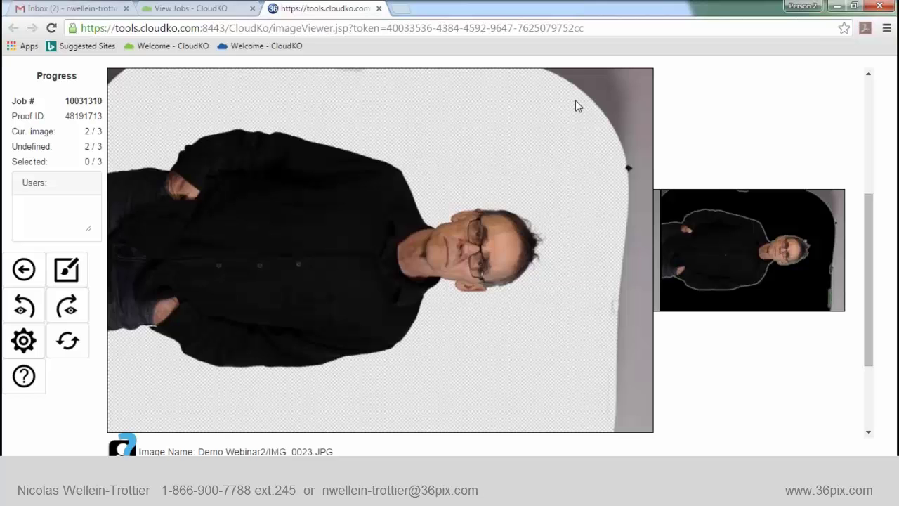
pyautogui.click(608, 358)
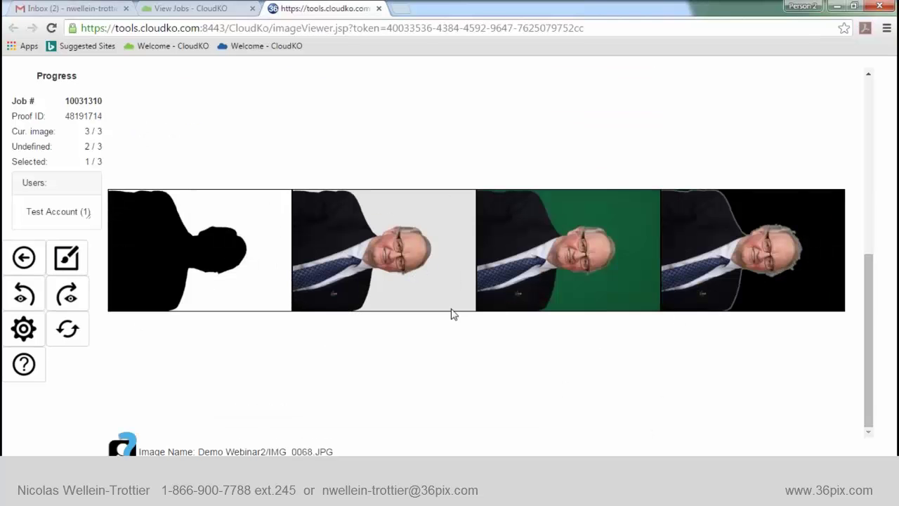
pyautogui.click(400, 287)
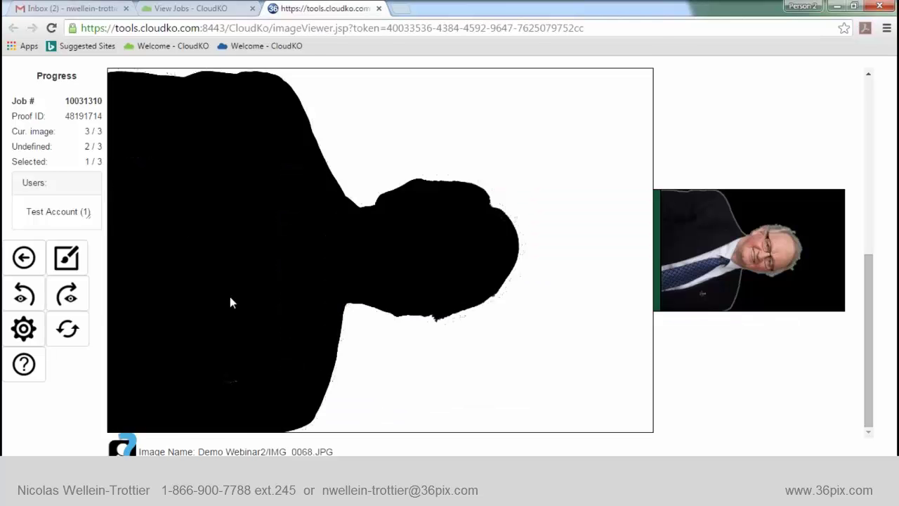
pyautogui.press('Down')
pyautogui.press('Return')
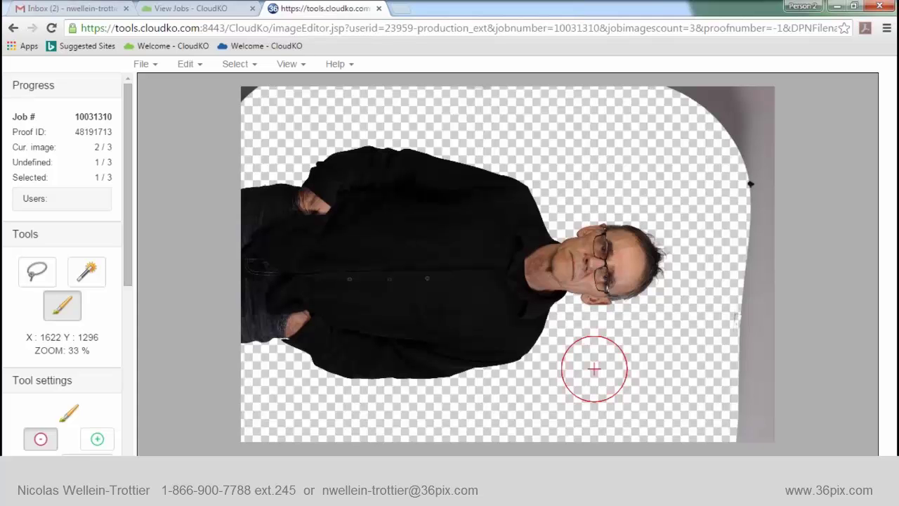
# - Brush away the leftover grey backdrop around the man in black on white, and check his hair edges against light blue
pyautogui.press('b')
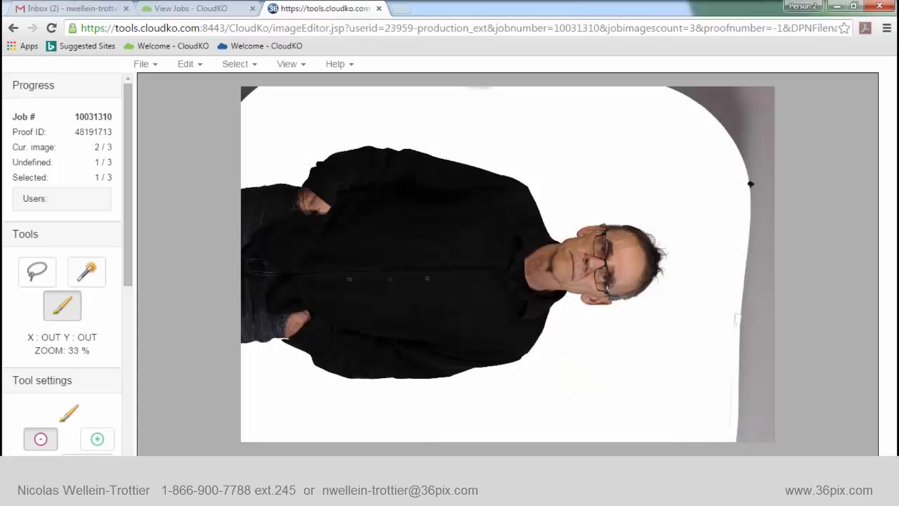
pyautogui.scroll(-5, 70, 351)
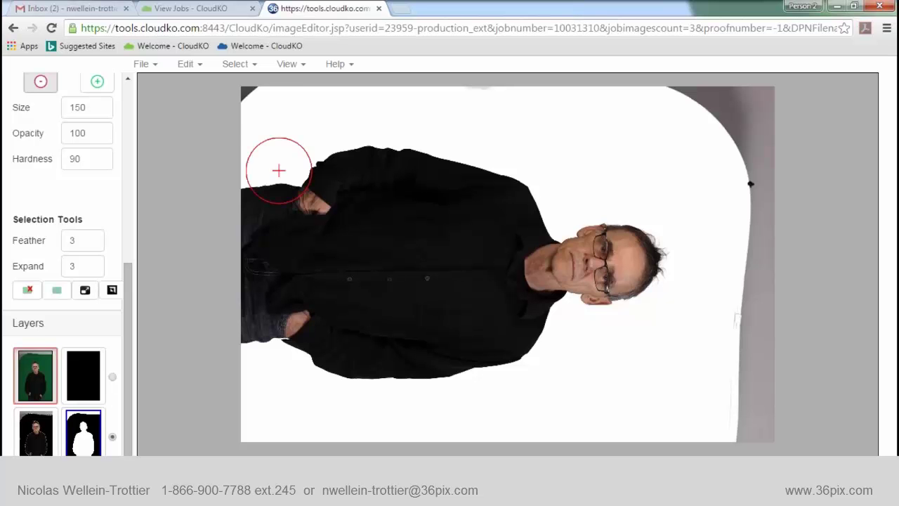
pyautogui.click(257, 100)
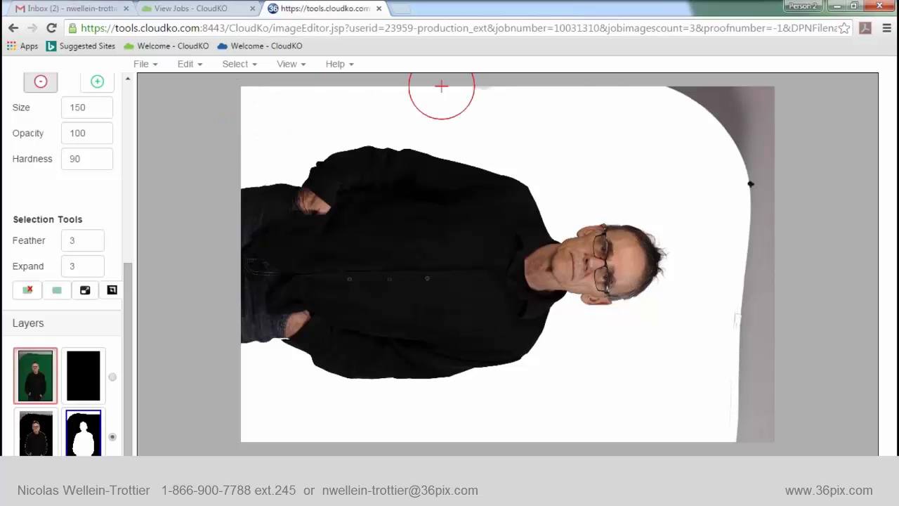
pyautogui.moveTo(632, 85)
pyautogui.mouseDown()
pyautogui.moveTo(702, 84)
pyautogui.moveTo(744, 165)
pyautogui.mouseUp()
pyautogui.moveTo(760, 303)
pyautogui.mouseDown()
pyautogui.moveTo(732, 440)
pyautogui.moveTo(513, 453)
pyautogui.mouseUp()
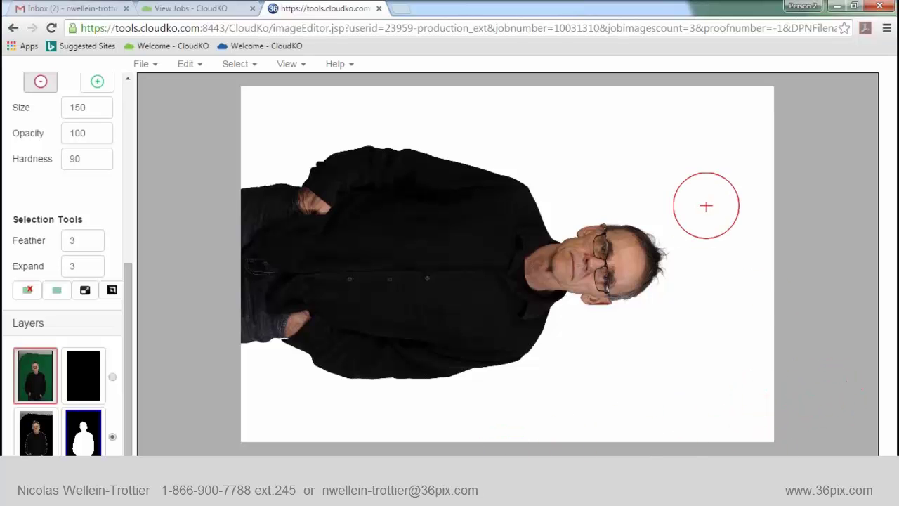
pyautogui.scroll(5, 772, 295)
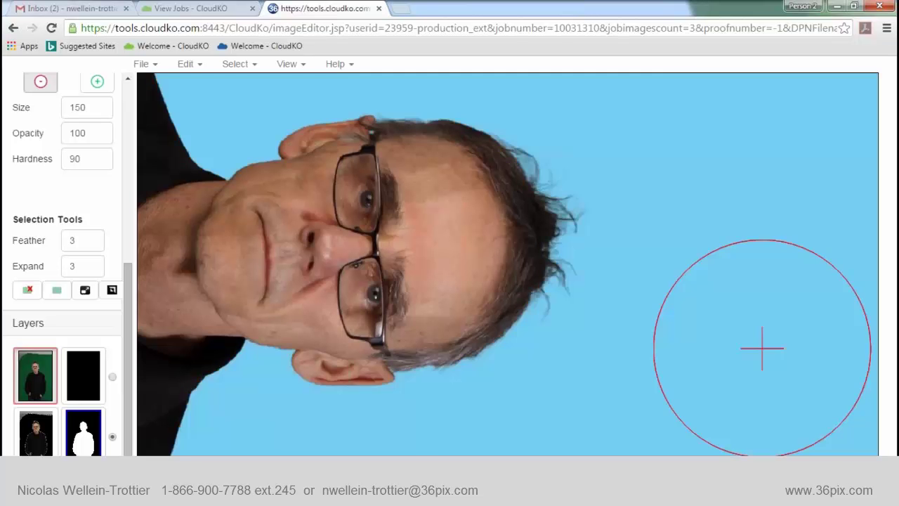
pyautogui.scroll(-5, 743, 347)
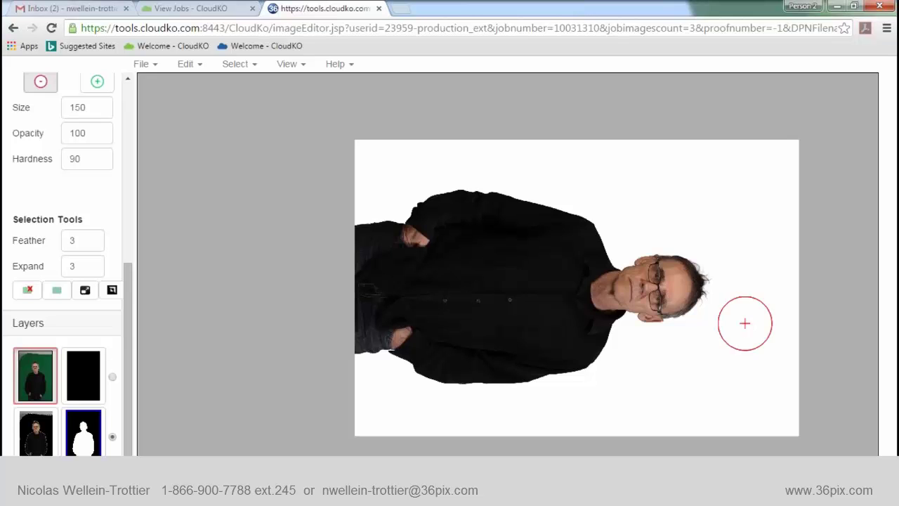
# - Finish editing the second image, exit the Demo Webinar2 job, and return to the jobs list
pyautogui.press('Right')
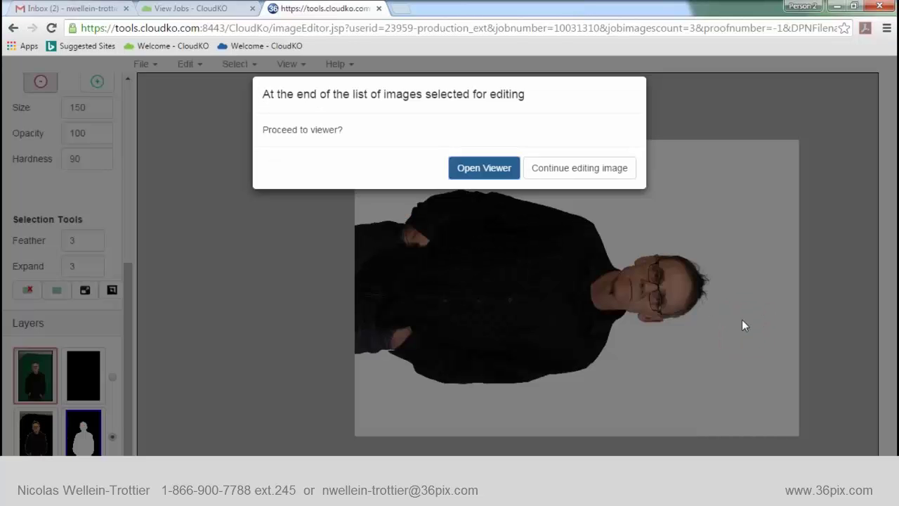
pyautogui.click(470, 175)
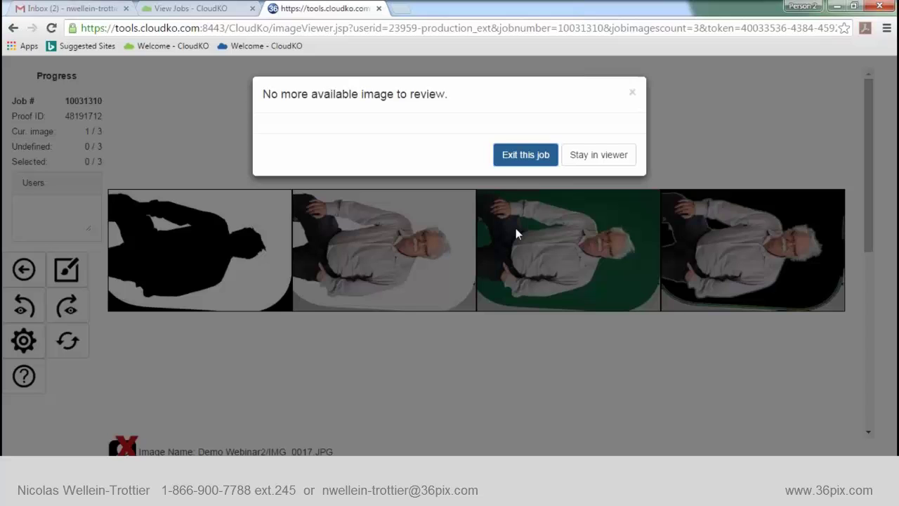
pyautogui.click(510, 161)
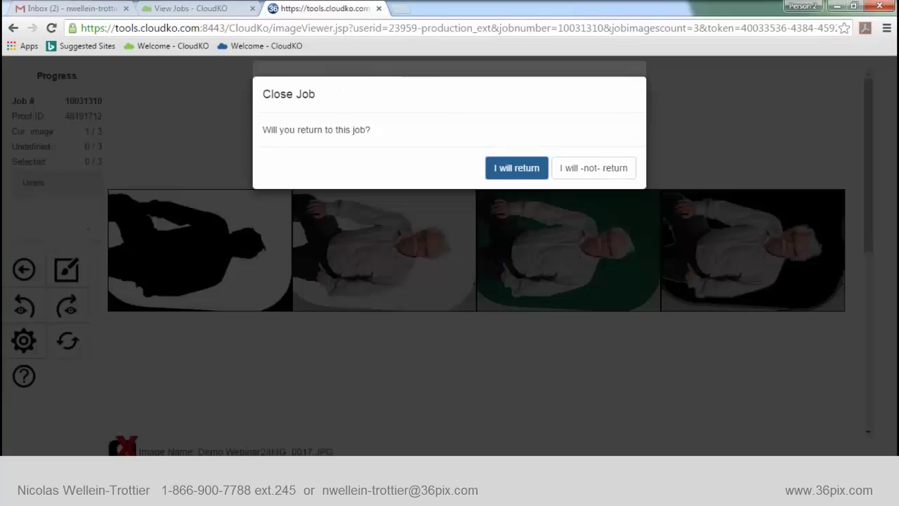
pyautogui.click(199, 7)
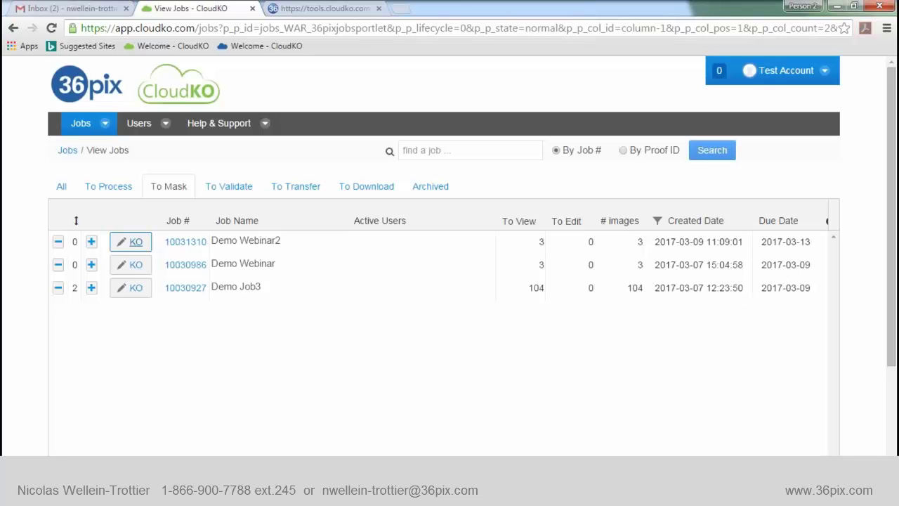
# - Switch to the running PowerPoint slide show and advance to the Pricing slide
pyautogui.moveTo(428, 495)
pyautogui.click(486, 444)
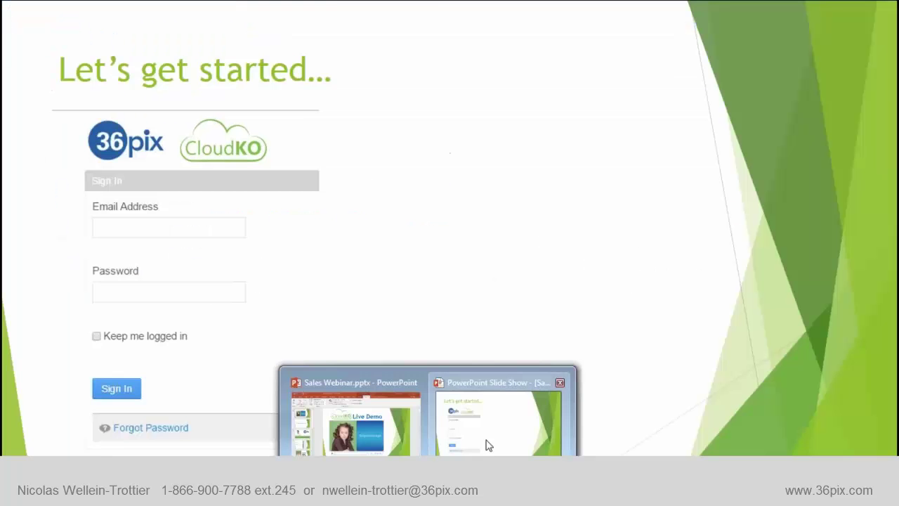
pyautogui.click(427, 457)
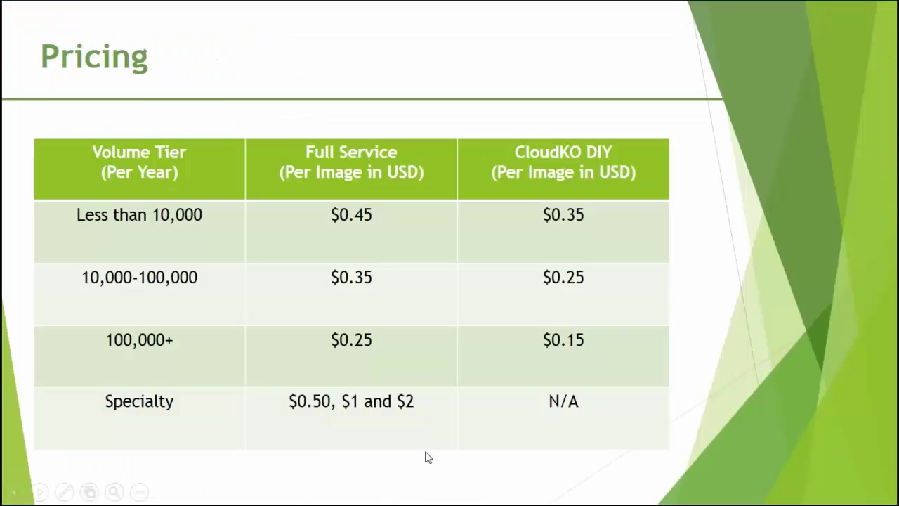